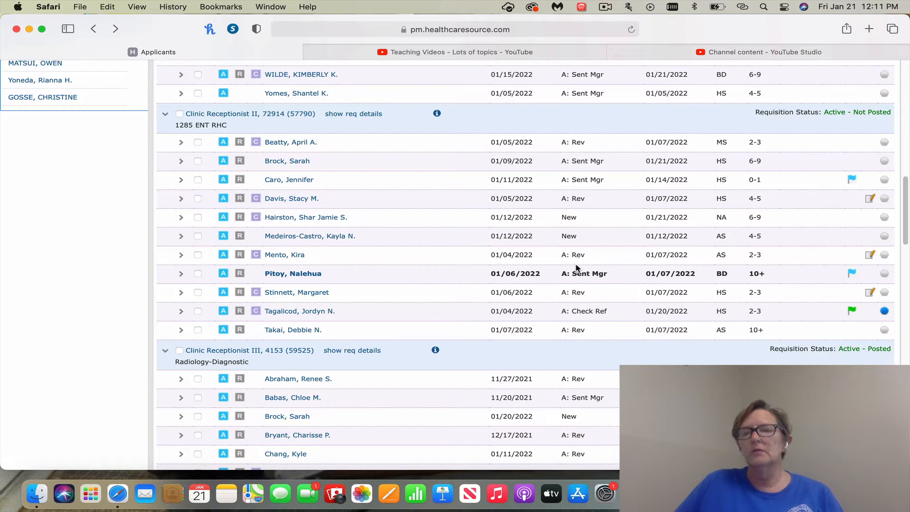
{"action": "left_click", "coordinate": [306, 274]}
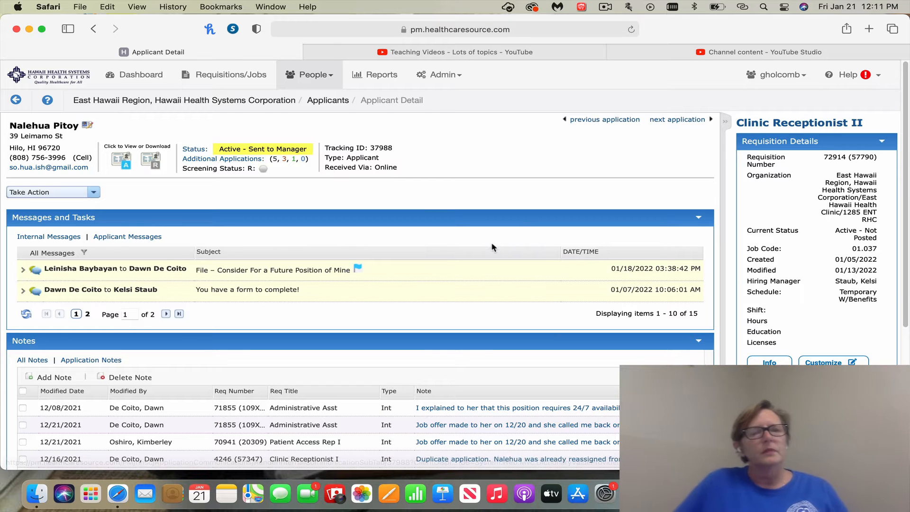
{"action": "scroll", "coordinate": [489, 251], "scroll_direction": "down", "scroll_amount": 1}
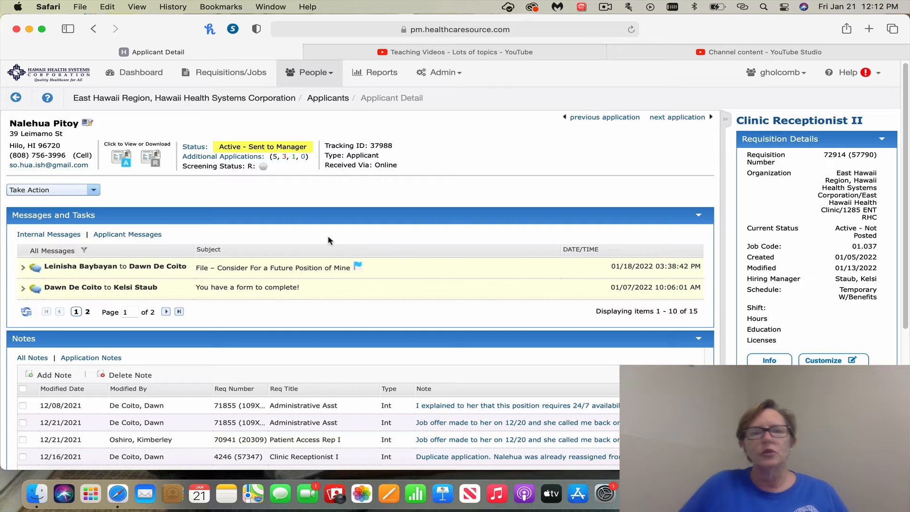
- Start a status update for the applicant with Active - Interview, expand its note fields, and close it without saving
{"action": "left_click", "coordinate": [95, 191]}
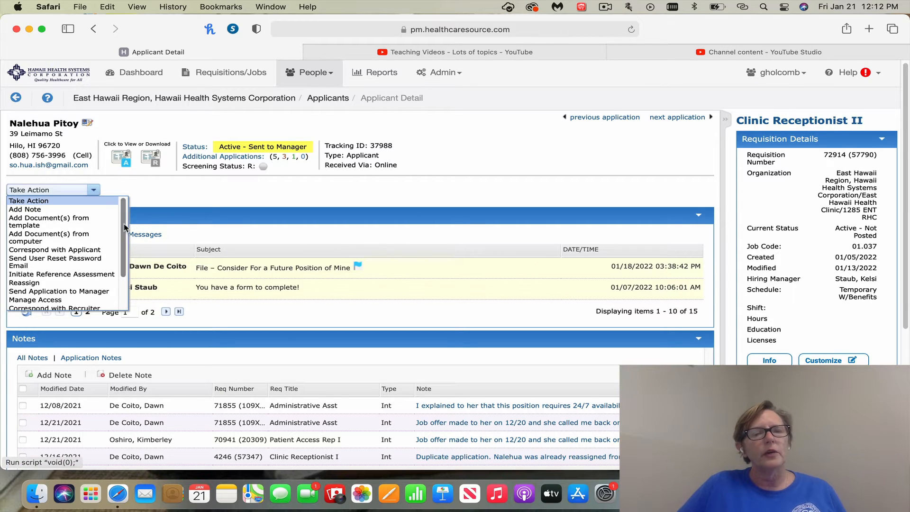
{"action": "left_click_drag", "start_coordinate": [124, 227], "coordinate": [123, 244]}
{"action": "scroll", "coordinate": [70, 223], "scroll_direction": "down", "scroll_amount": 3}
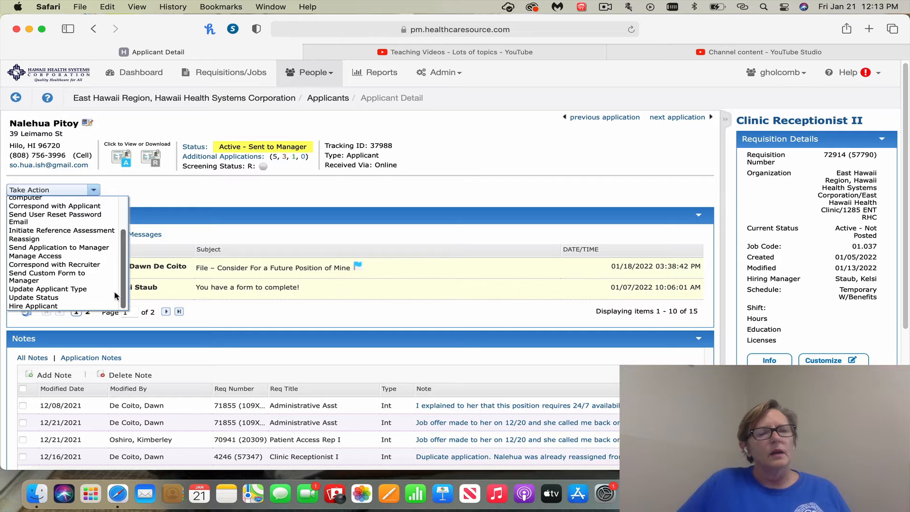
{"action": "left_click", "coordinate": [53, 298]}
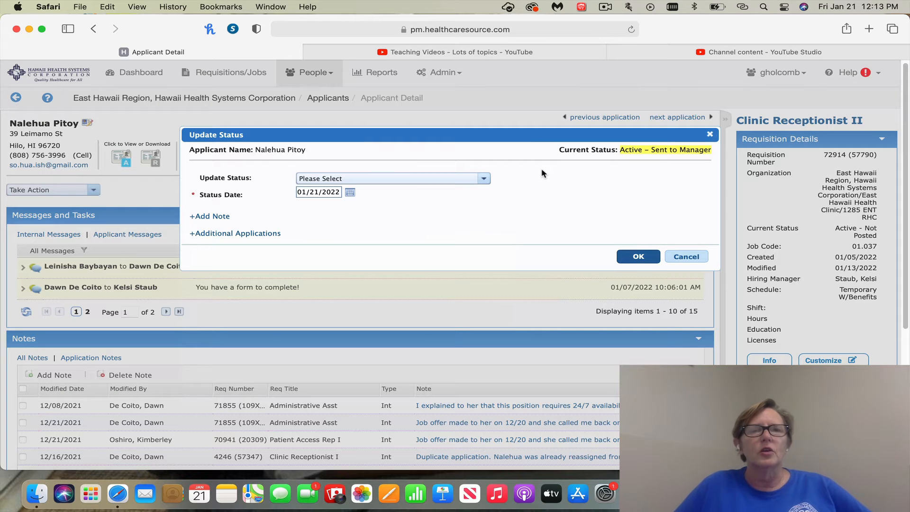
{"action": "left_click", "coordinate": [485, 179]}
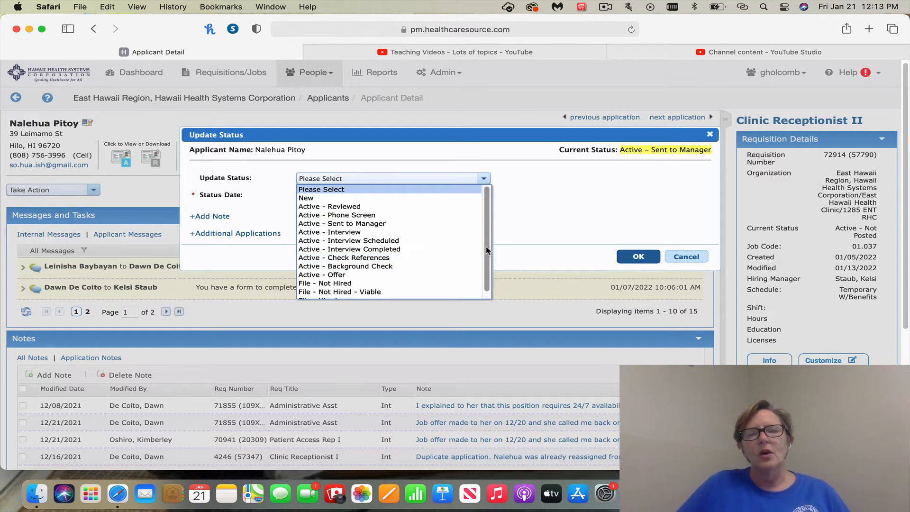
{"action": "left_click_drag", "start_coordinate": [487, 250], "coordinate": [488, 260]}
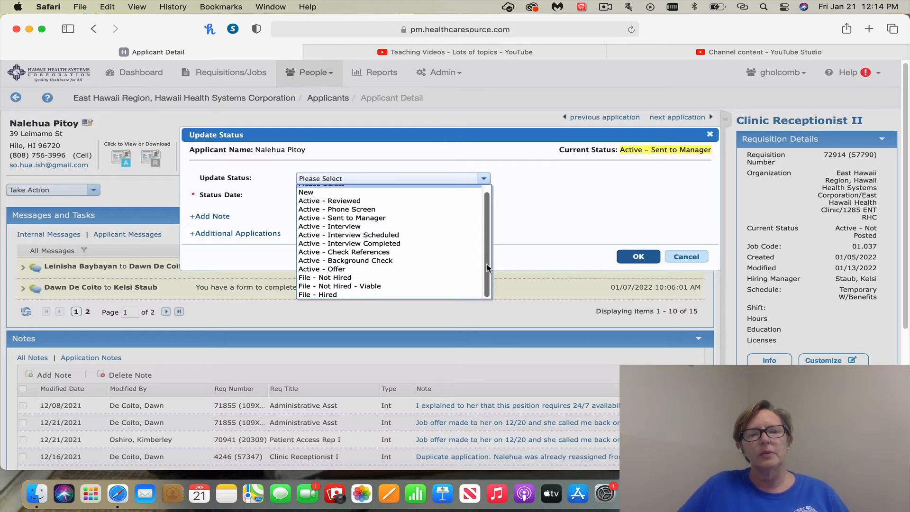
{"action": "left_click", "coordinate": [342, 227]}
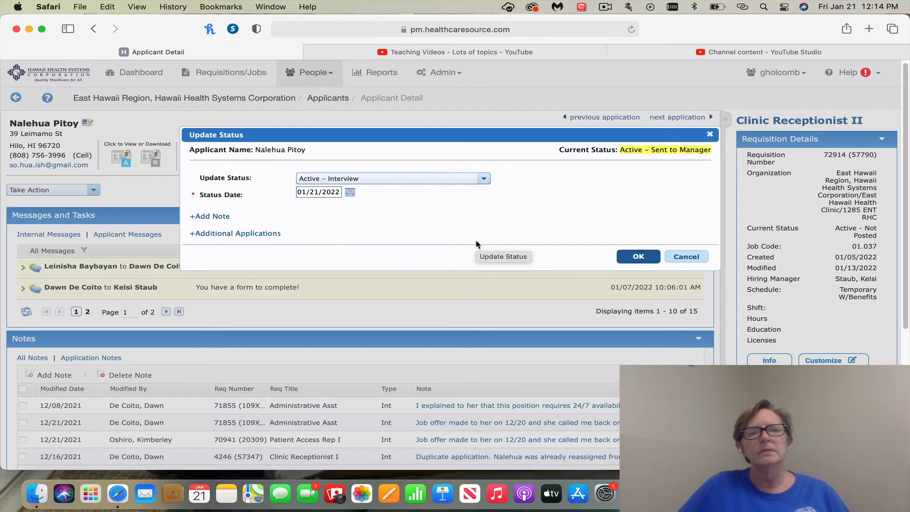
{"action": "left_click", "coordinate": [211, 216]}
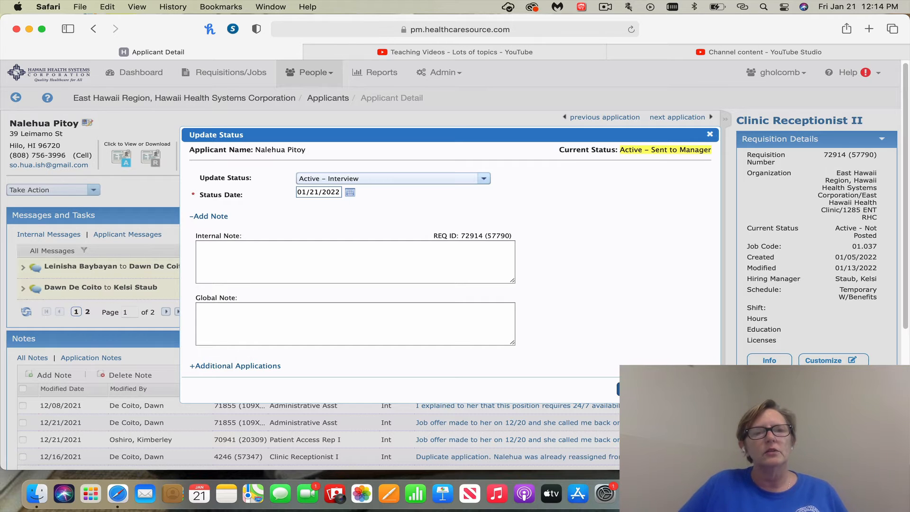
{"action": "left_click", "coordinate": [710, 135]}
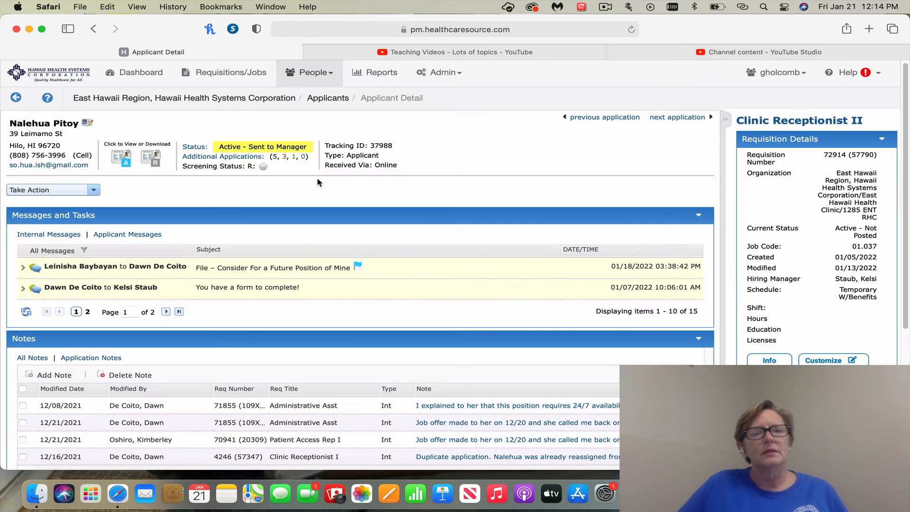
- Start the applicant's status update again and choose Active - Check References as the new status
{"action": "left_click", "coordinate": [94, 190]}
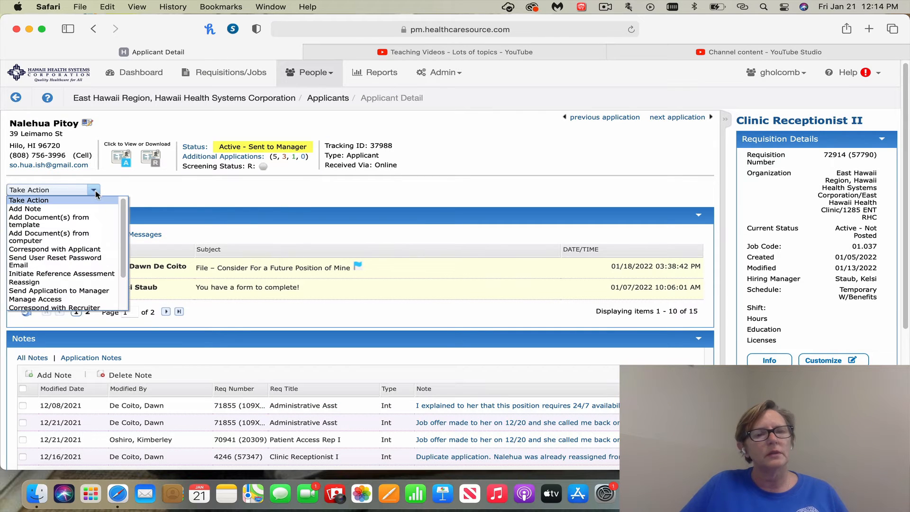
{"action": "scroll", "coordinate": [88, 251], "scroll_direction": "down", "scroll_amount": 5}
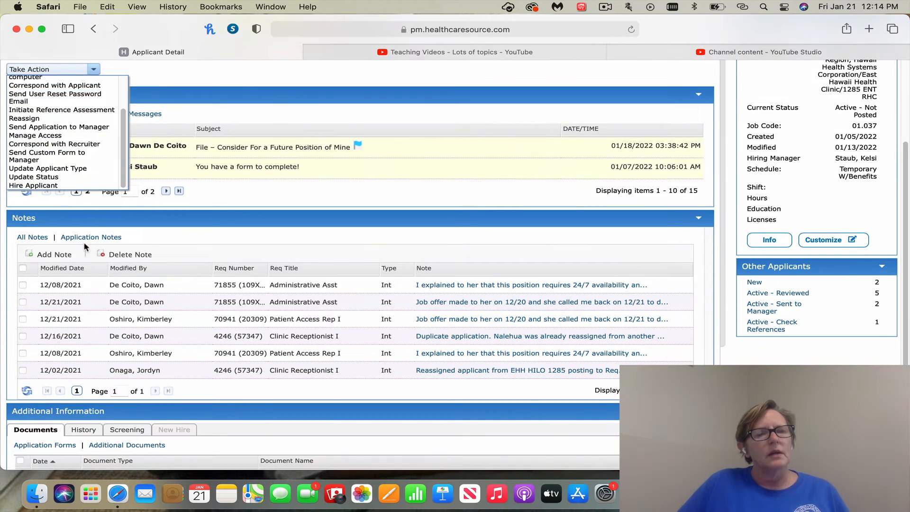
{"action": "left_click", "coordinate": [68, 177]}
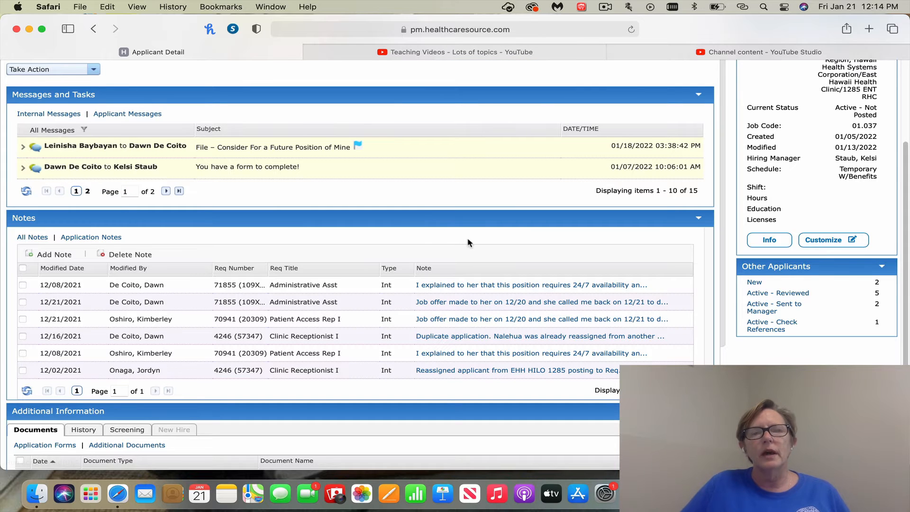
{"action": "scroll", "coordinate": [477, 248], "scroll_direction": "up", "scroll_amount": 2}
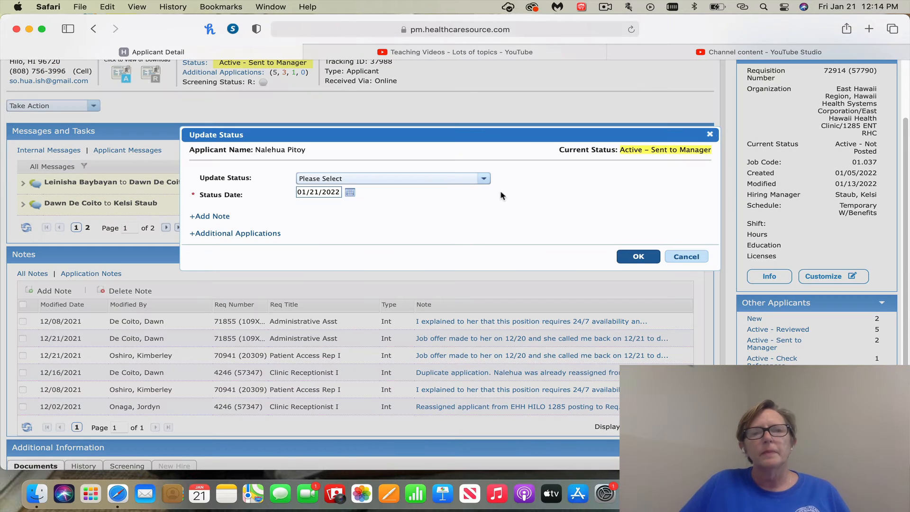
{"action": "left_click", "coordinate": [484, 179]}
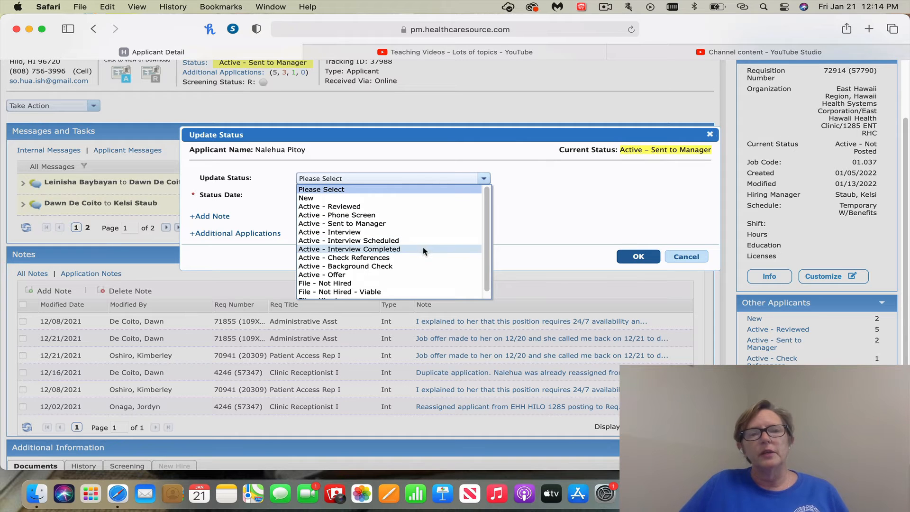
{"action": "left_click", "coordinate": [410, 259]}
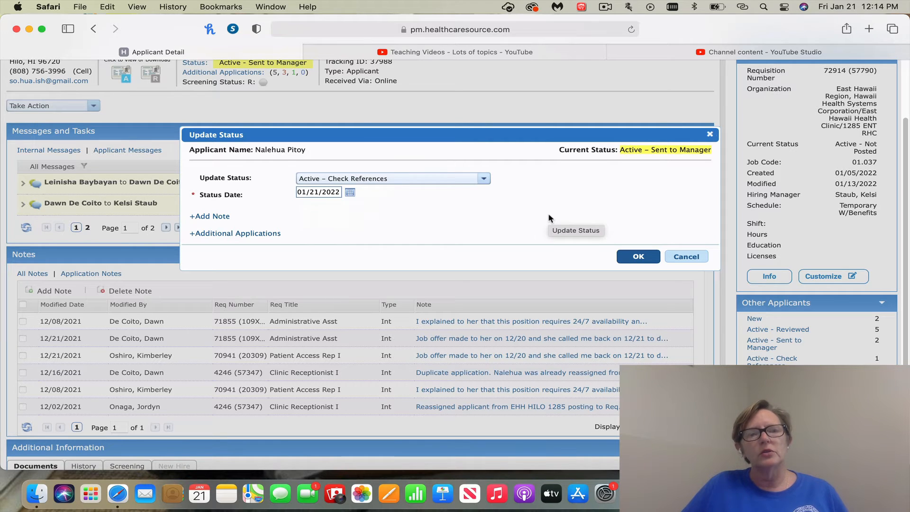
- Change the selected new status to Active - Offer without saving it
{"action": "left_click", "coordinate": [485, 179]}
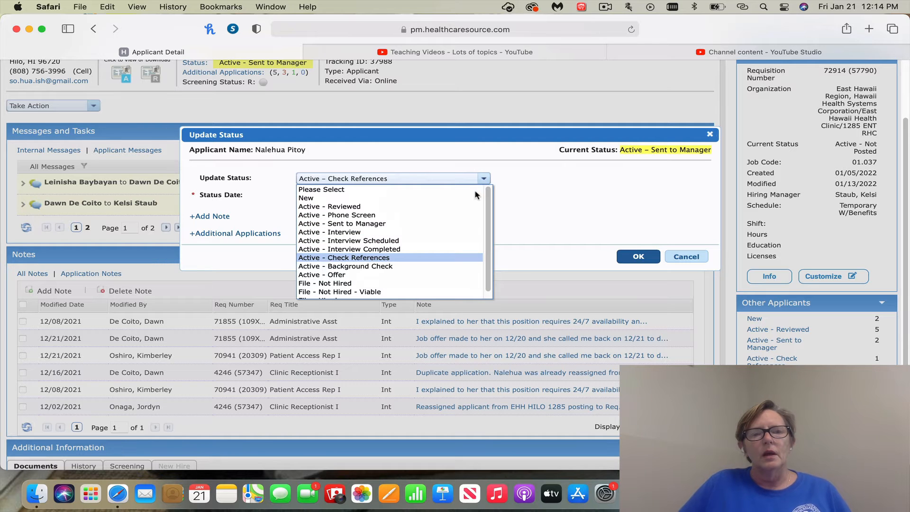
{"action": "scroll", "coordinate": [454, 266], "scroll_direction": "down", "scroll_amount": 1}
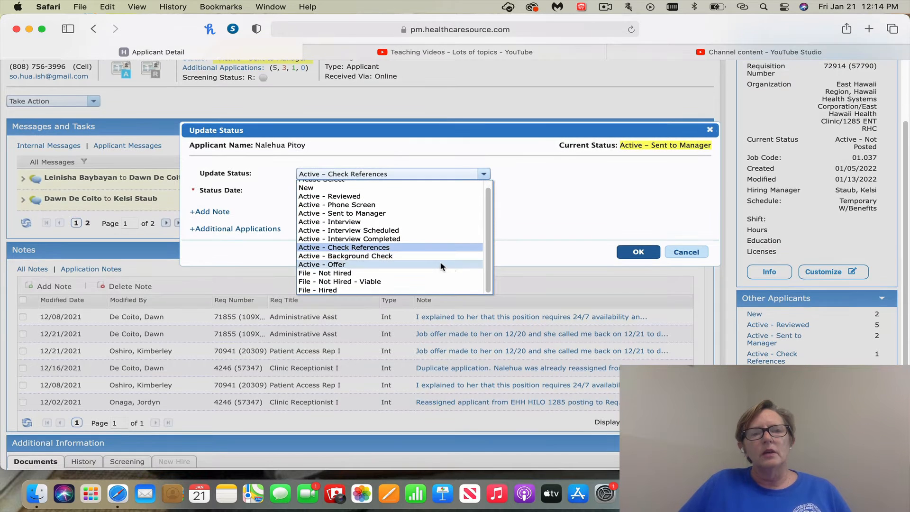
{"action": "left_click", "coordinate": [367, 264]}
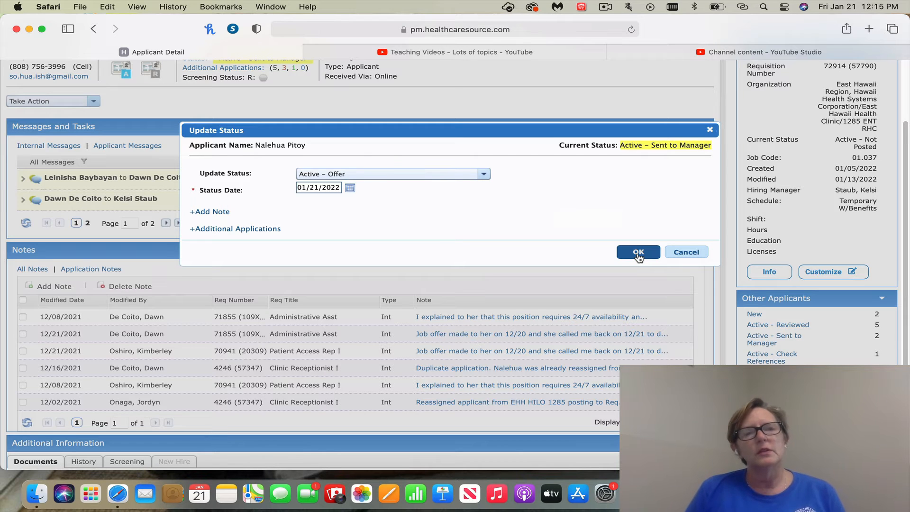
- Choose File - Not Hired as the new status and look through the available disposition reasons
{"action": "scroll", "coordinate": [639, 252], "scroll_direction": "down", "scroll_amount": 1}
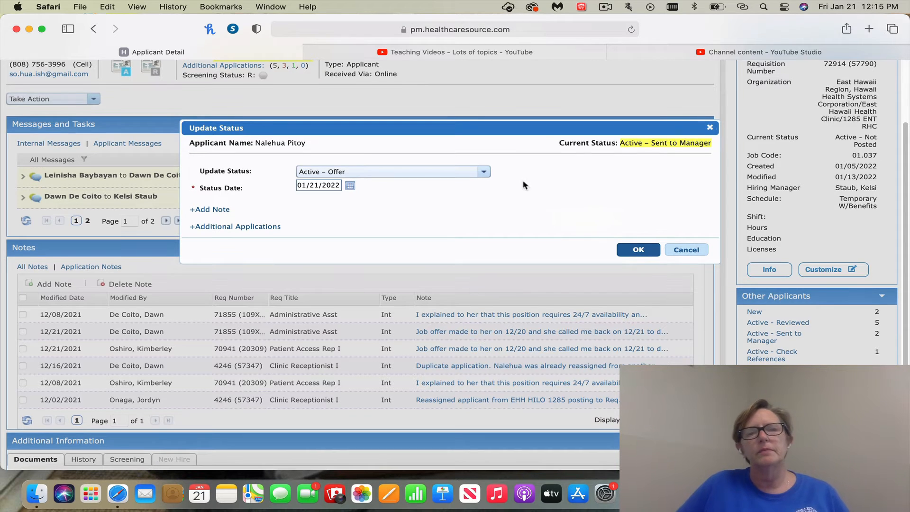
{"action": "left_click", "coordinate": [484, 174]}
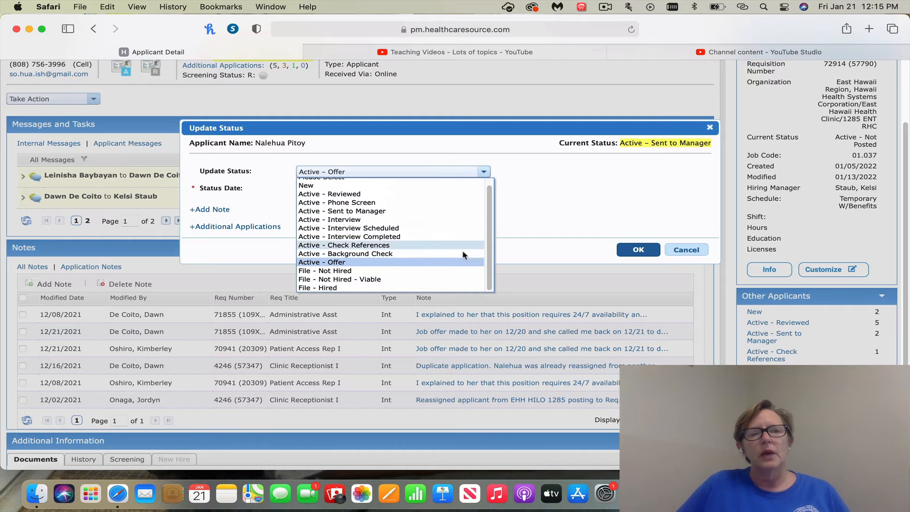
{"action": "left_click", "coordinate": [409, 275]}
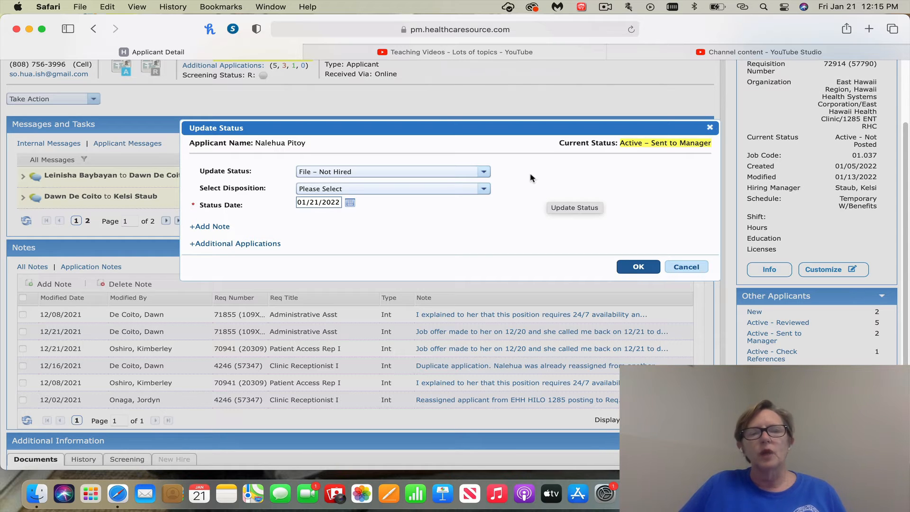
{"action": "left_click", "coordinate": [485, 189]}
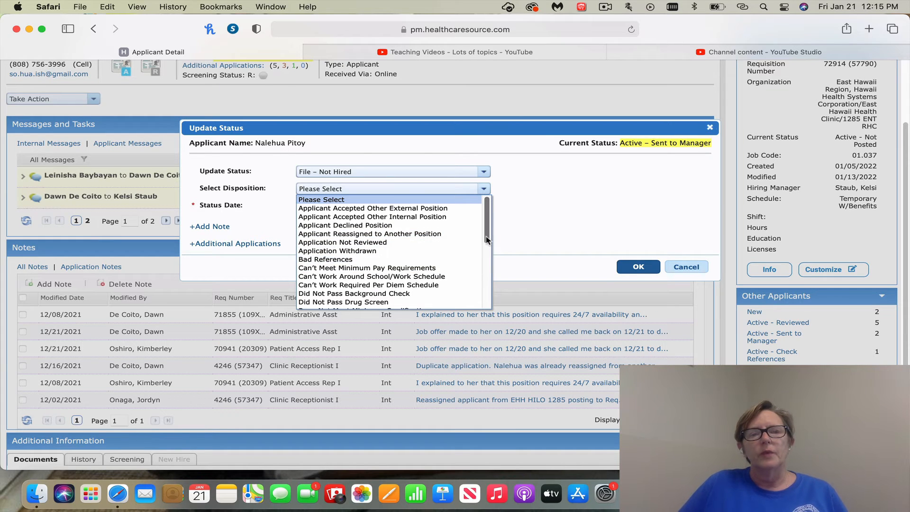
{"action": "scroll", "coordinate": [474, 240], "scroll_direction": "down", "scroll_amount": 3}
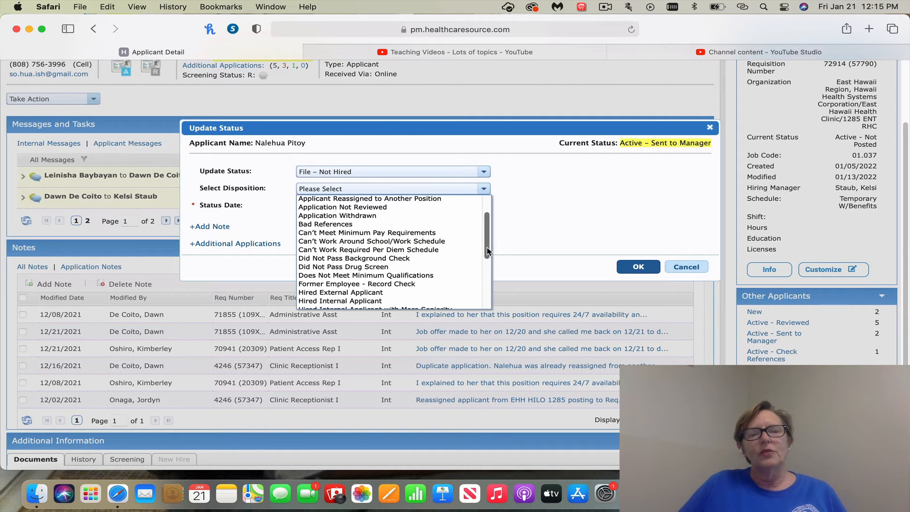
{"action": "scroll", "coordinate": [487, 248], "scroll_direction": "down", "scroll_amount": 3}
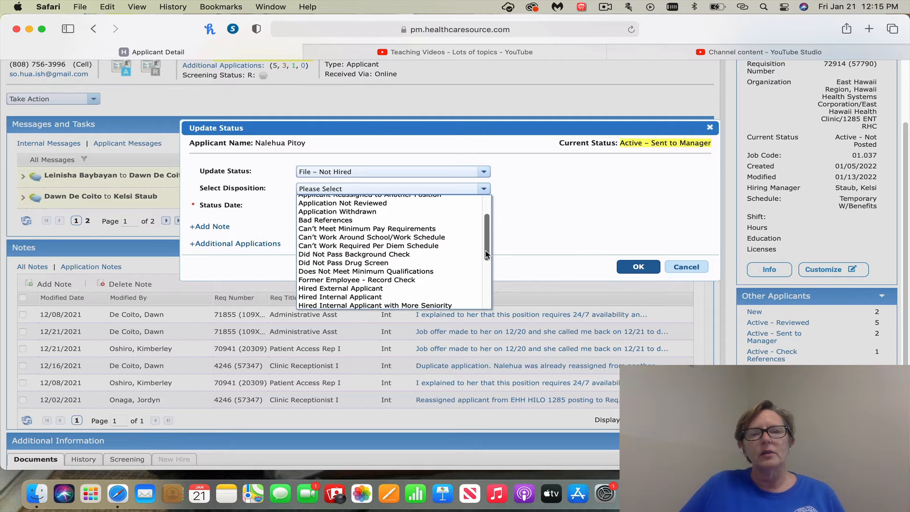
{"action": "scroll", "coordinate": [482, 266], "scroll_direction": "down", "scroll_amount": 6}
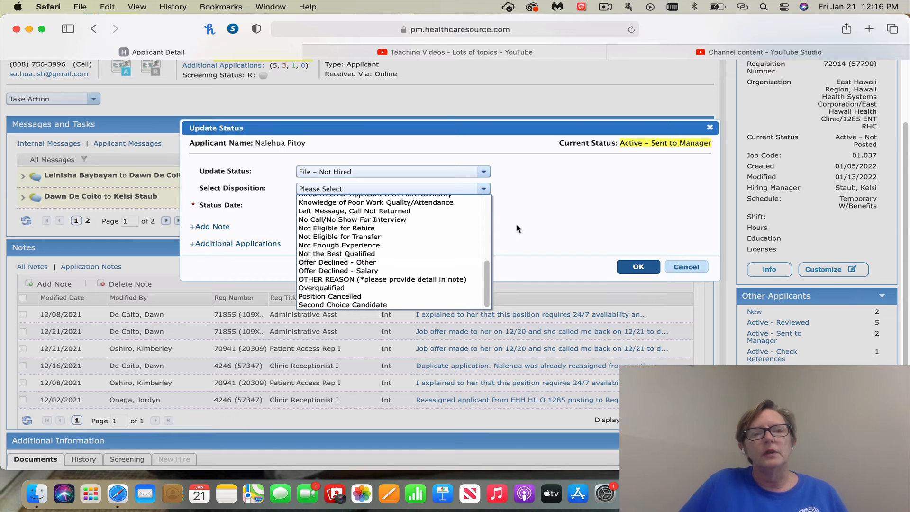
{"action": "left_click", "coordinate": [585, 219]}
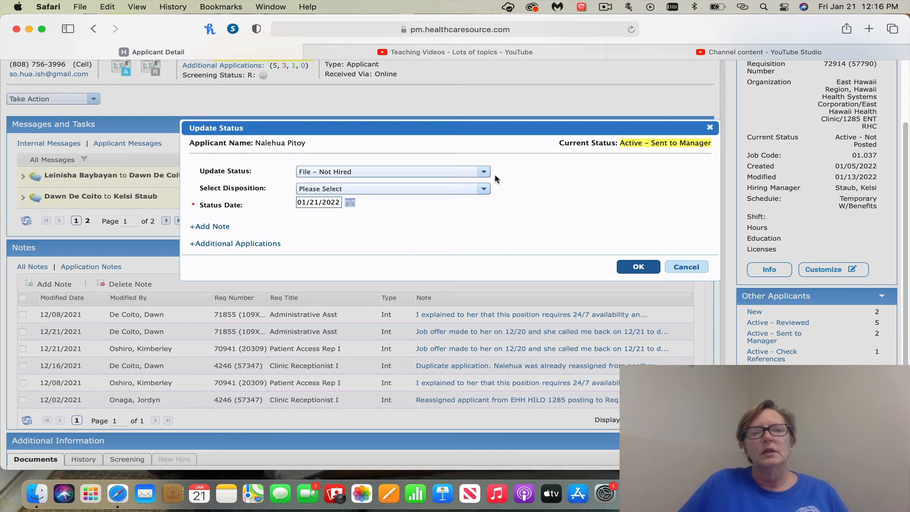
- Review the not-hired disposition reasons once more and close the status update without saving
{"action": "left_click", "coordinate": [486, 189]}
{"action": "scroll", "coordinate": [463, 251], "scroll_direction": "down", "scroll_amount": 5}
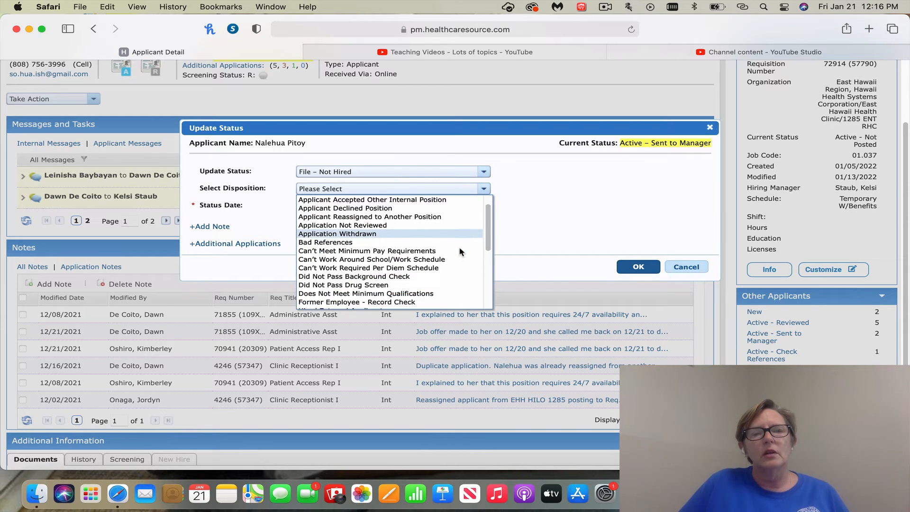
{"action": "scroll", "coordinate": [459, 252], "scroll_direction": "down", "scroll_amount": 3}
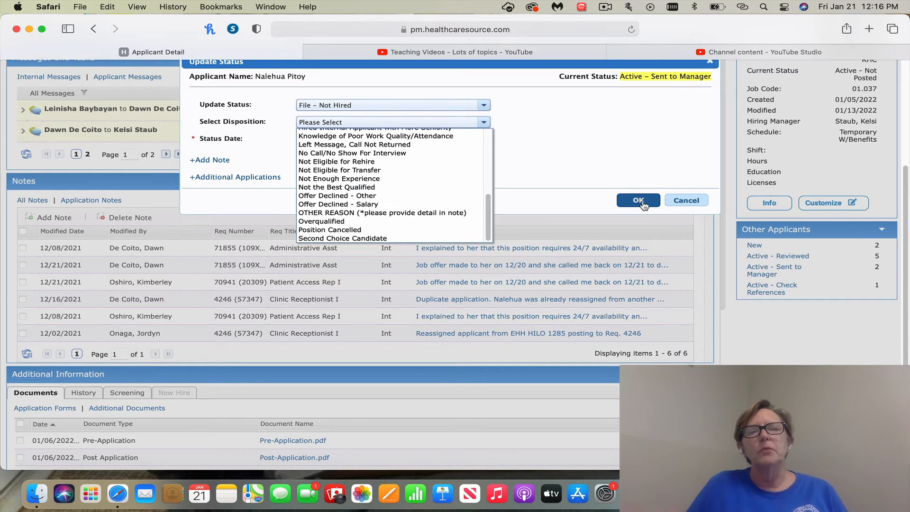
{"action": "scroll", "coordinate": [699, 141], "scroll_direction": "up", "scroll_amount": 3}
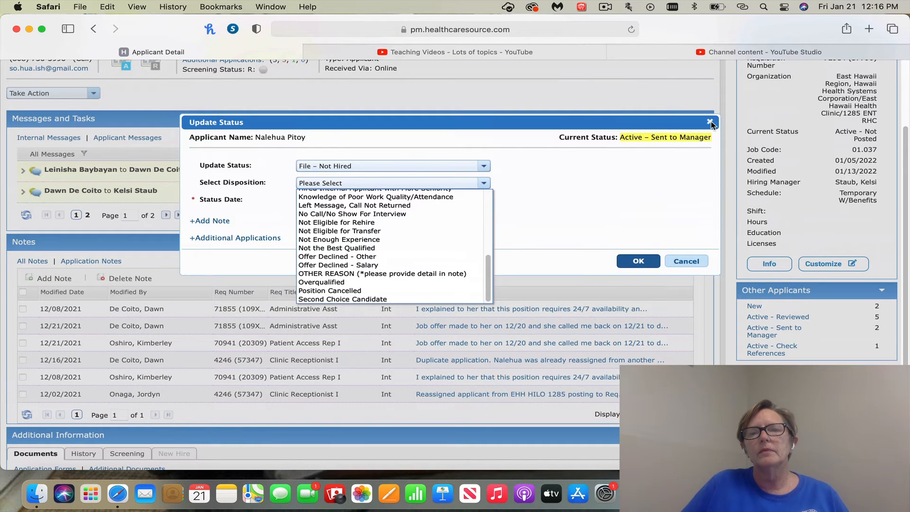
{"action": "left_click", "coordinate": [710, 123]}
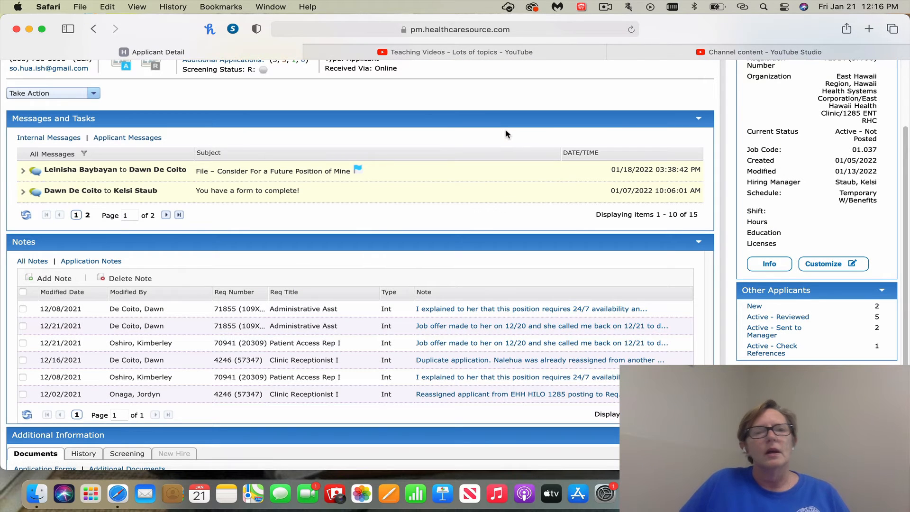
- Expand the message thread File – Consider For a Future Position of Mine and examine its messages and forms
{"action": "scroll", "coordinate": [477, 137], "scroll_direction": "up", "scroll_amount": 1}
{"action": "scroll", "coordinate": [478, 138], "scroll_direction": "up", "scroll_amount": 5}
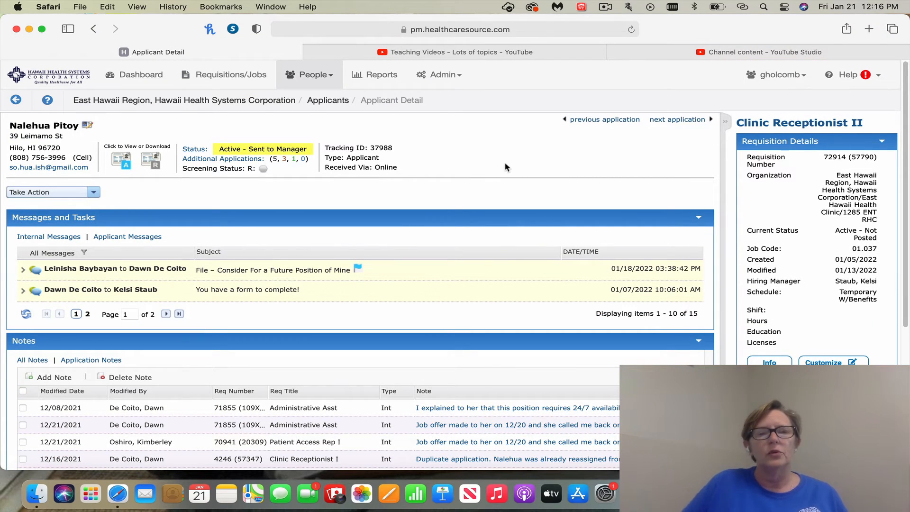
{"action": "left_click", "coordinate": [24, 270]}
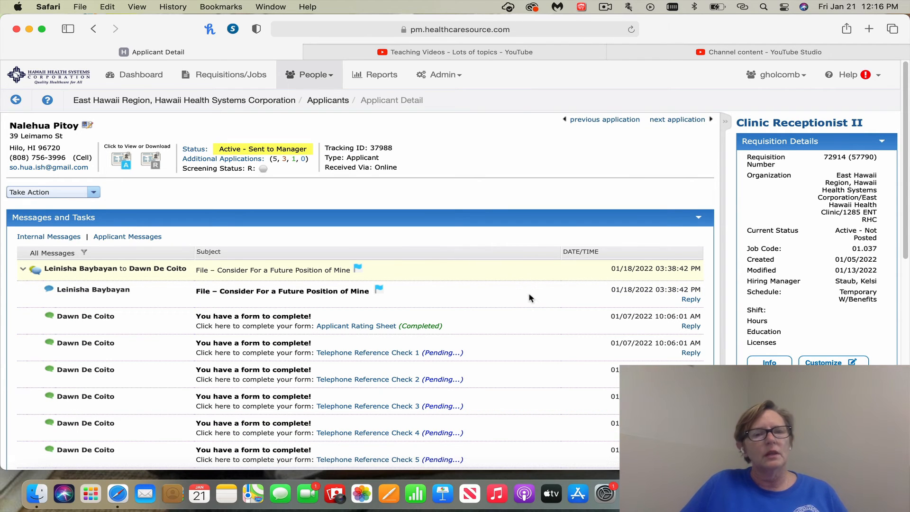
{"action": "scroll", "coordinate": [531, 297], "scroll_direction": "down", "scroll_amount": 2}
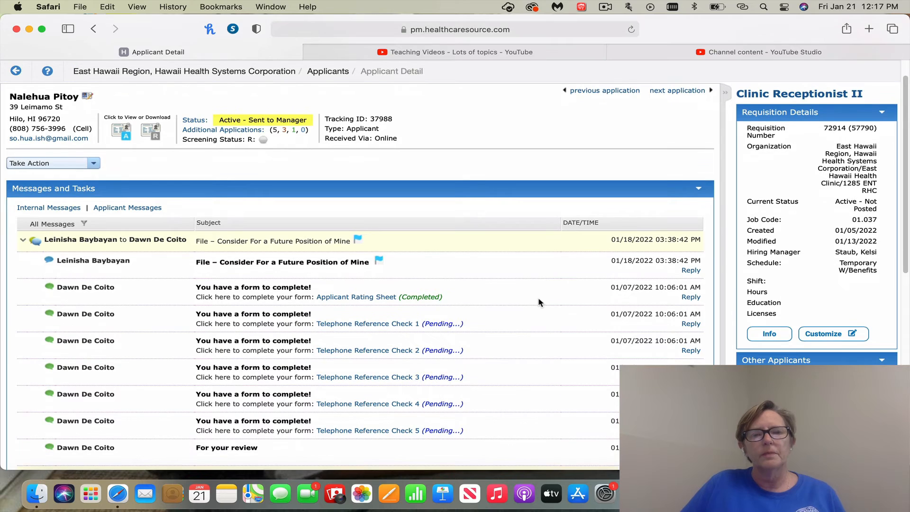
{"action": "scroll", "coordinate": [539, 302], "scroll_direction": "down", "scroll_amount": 2}
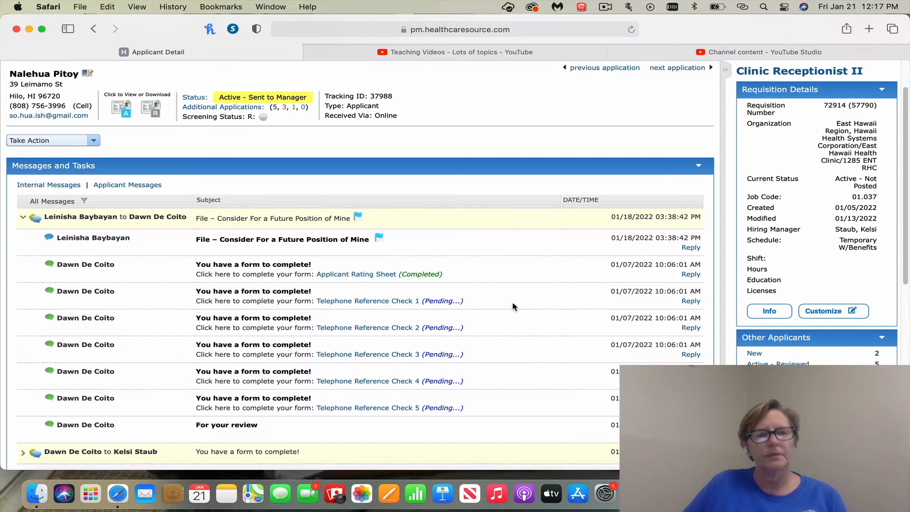
- Open the Dashboard report from the applicant group of the standard reports
{"action": "scroll", "coordinate": [512, 307], "scroll_direction": "down", "scroll_amount": 3}
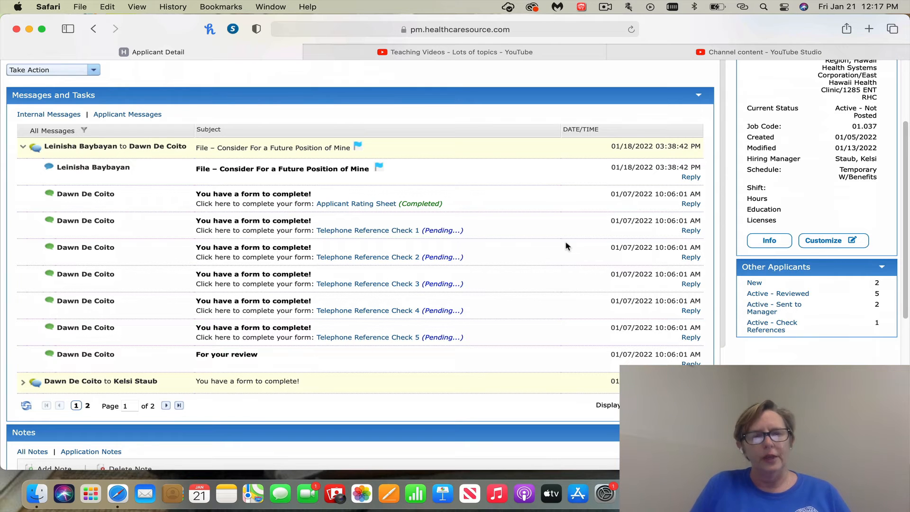
{"action": "scroll", "coordinate": [557, 219], "scroll_direction": "up", "scroll_amount": 5}
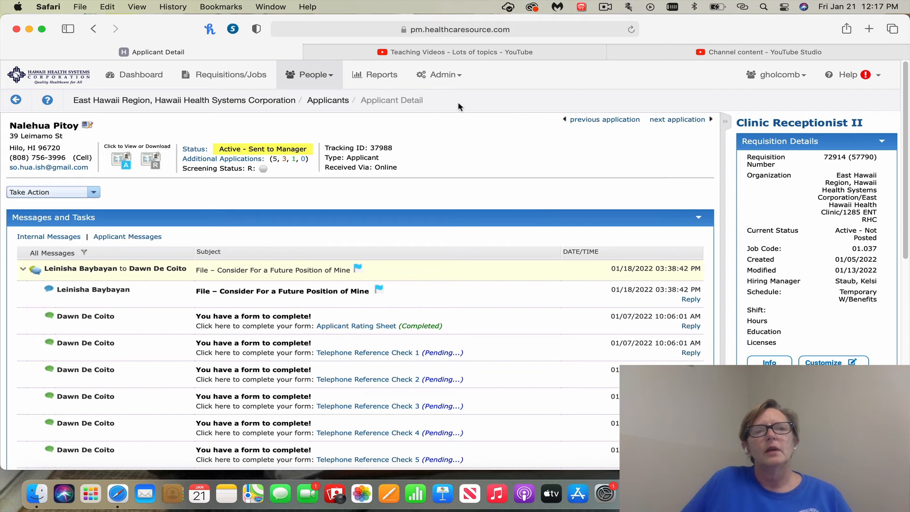
{"action": "left_click", "coordinate": [381, 76]}
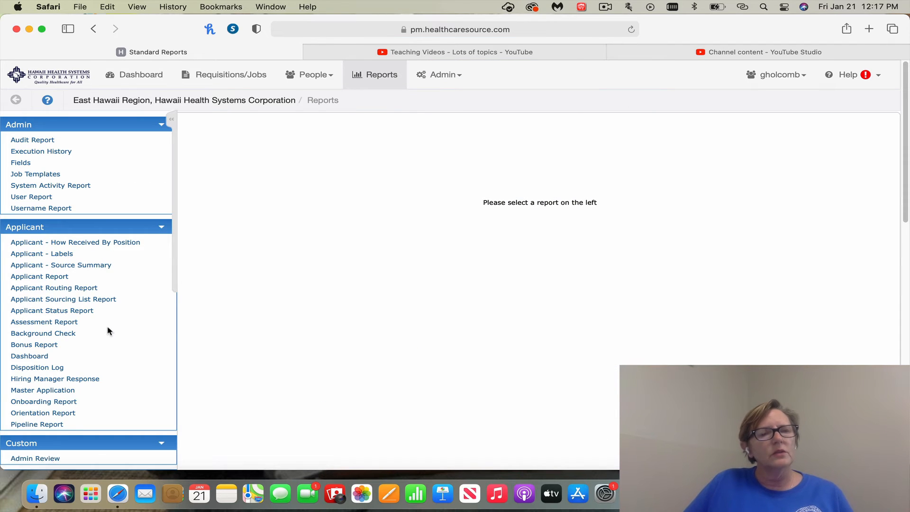
{"action": "scroll", "coordinate": [108, 331], "scroll_direction": "down", "scroll_amount": 5}
{"action": "scroll", "coordinate": [112, 323], "scroll_direction": "down", "scroll_amount": 4}
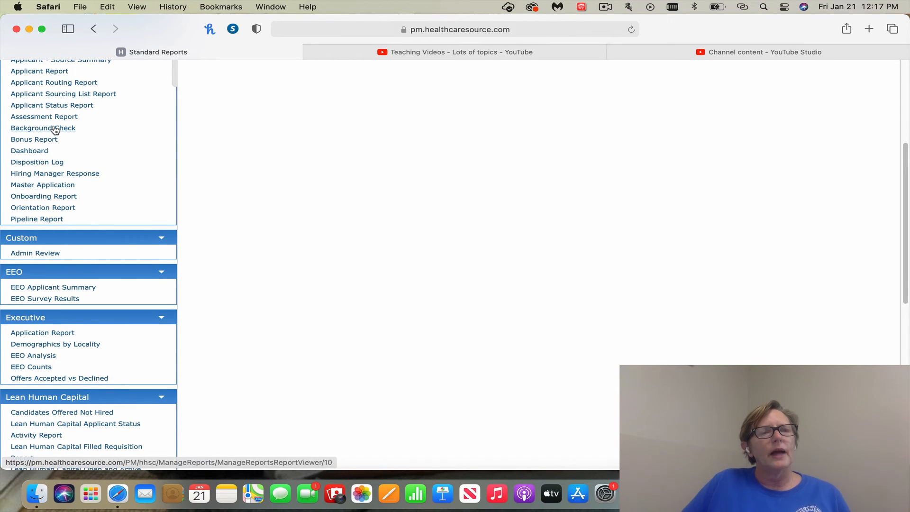
{"action": "left_click", "coordinate": [32, 152]}
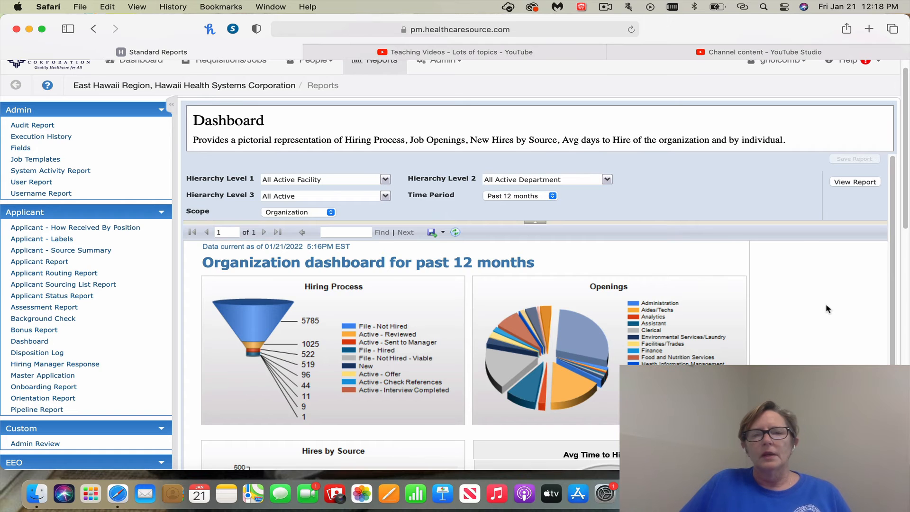
- Examine the organization dashboard's charts for hiring process, openings, hires by source and average time to hire
{"action": "scroll", "coordinate": [827, 310], "scroll_direction": "down", "scroll_amount": 3}
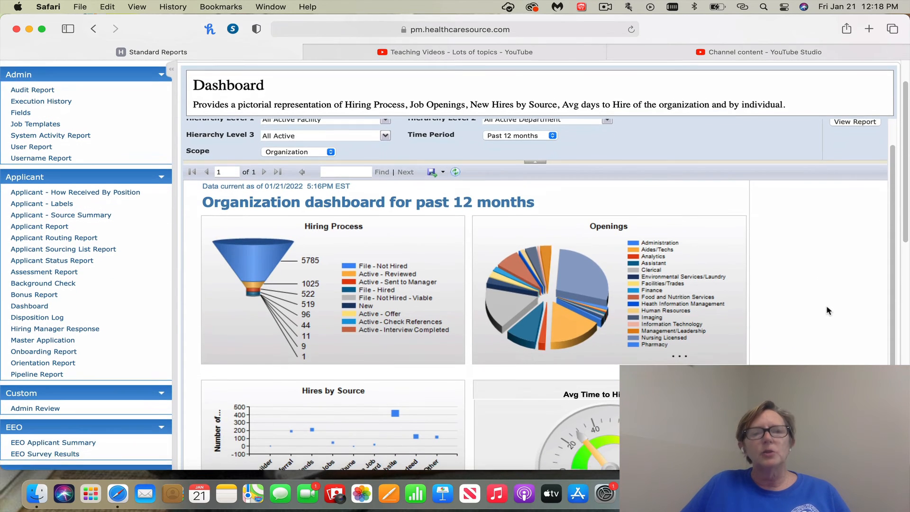
{"action": "scroll", "coordinate": [828, 311], "scroll_direction": "down", "scroll_amount": 2}
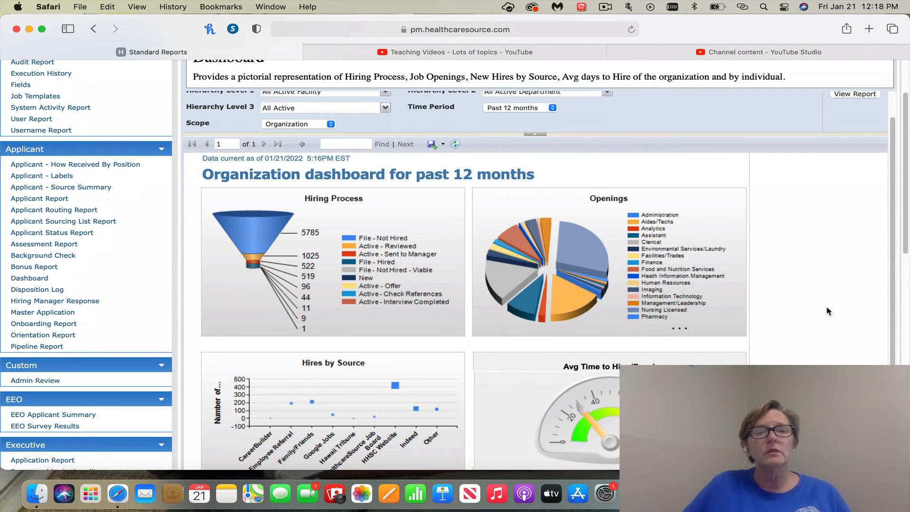
{"action": "scroll", "coordinate": [828, 311], "scroll_direction": "down", "scroll_amount": 1}
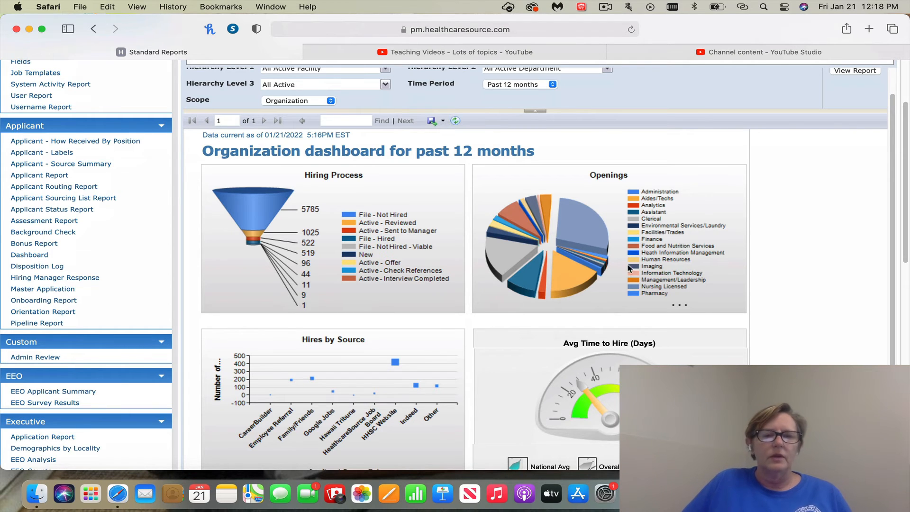
{"action": "scroll", "coordinate": [344, 398], "scroll_direction": "down", "scroll_amount": 2}
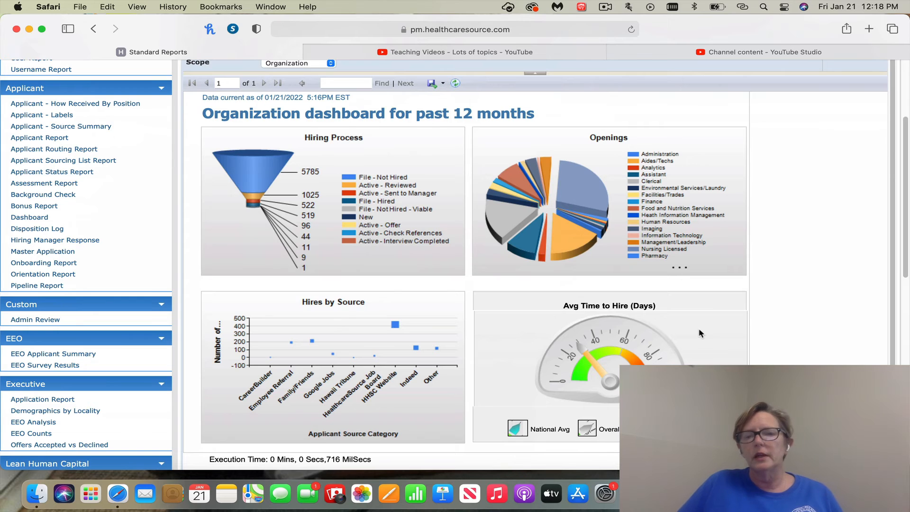
{"action": "scroll", "coordinate": [699, 328], "scroll_direction": "down", "scroll_amount": 2}
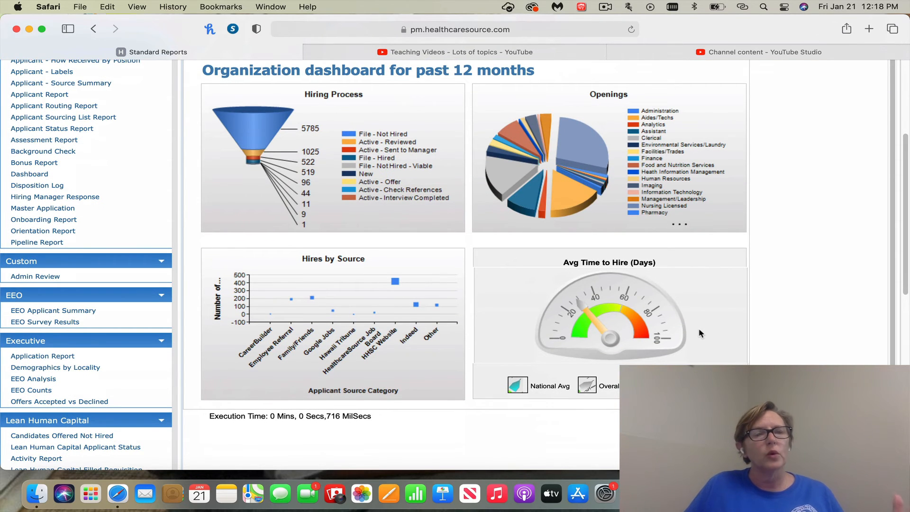
{"action": "scroll", "coordinate": [666, 347], "scroll_direction": "down", "scroll_amount": 1}
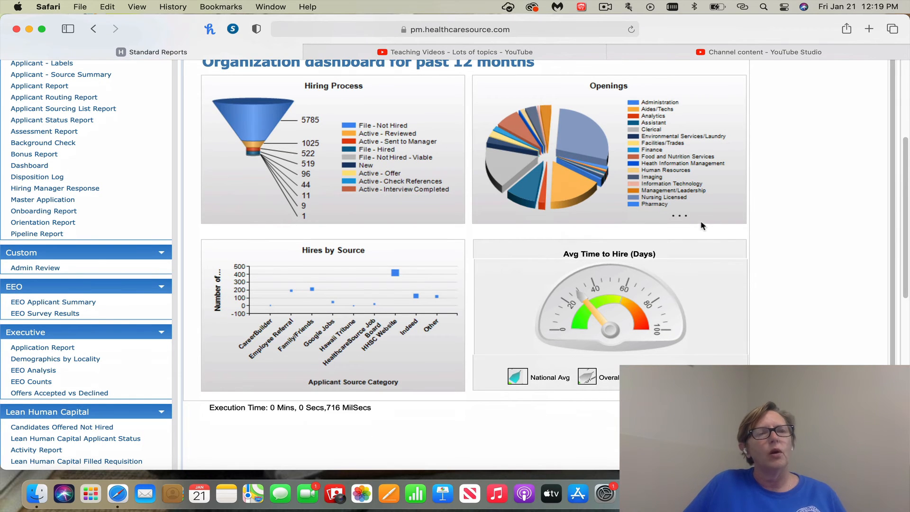
- Open the Master Application report, set its From Date to 1/21/2021 and generate it
{"action": "left_click", "coordinate": [27, 201]}
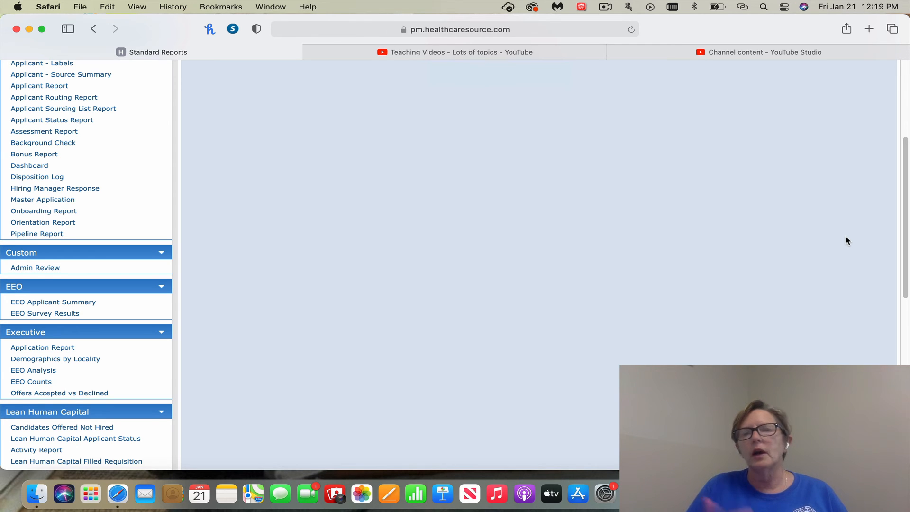
{"action": "scroll", "coordinate": [754, 236], "scroll_direction": "down", "scroll_amount": 2}
{"action": "scroll", "coordinate": [749, 238], "scroll_direction": "up", "scroll_amount": 6}
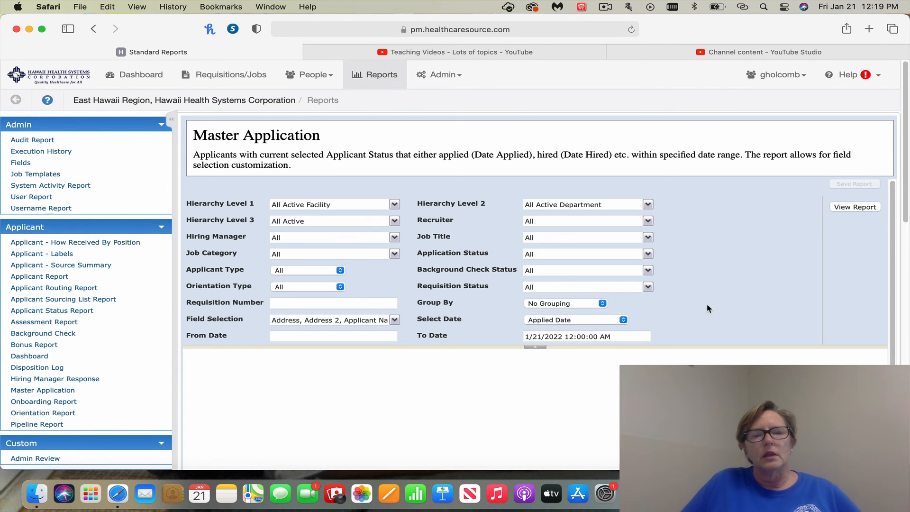
{"action": "left_click", "coordinate": [389, 336]}
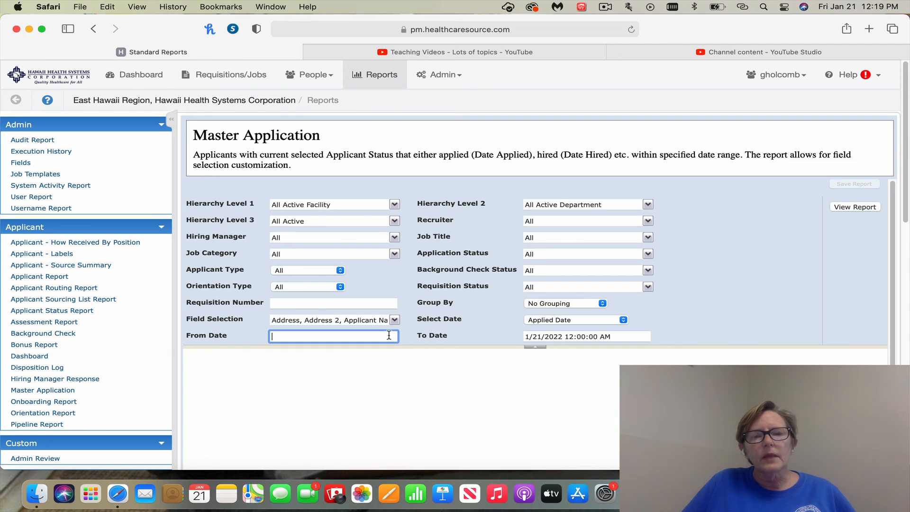
{"action": "type", "text": "1/"}
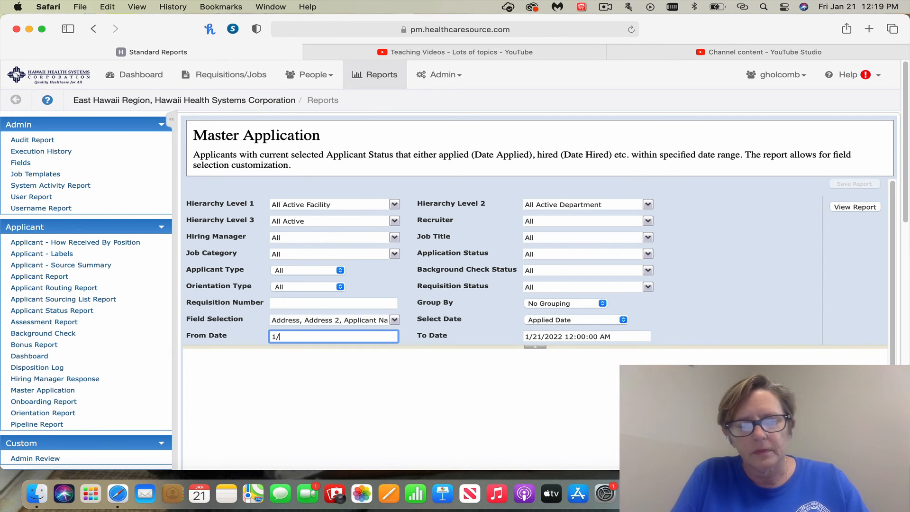
{"action": "type", "text": "21/"}
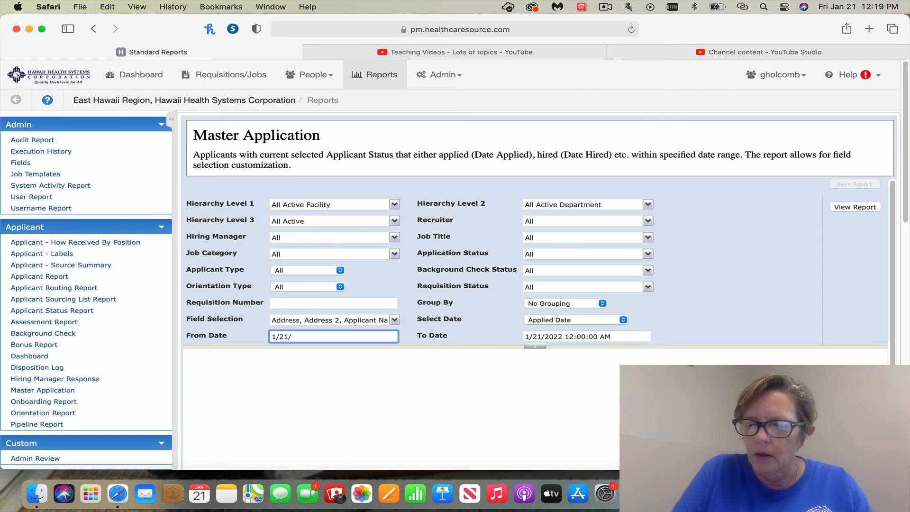
{"action": "type", "text": "2021"}
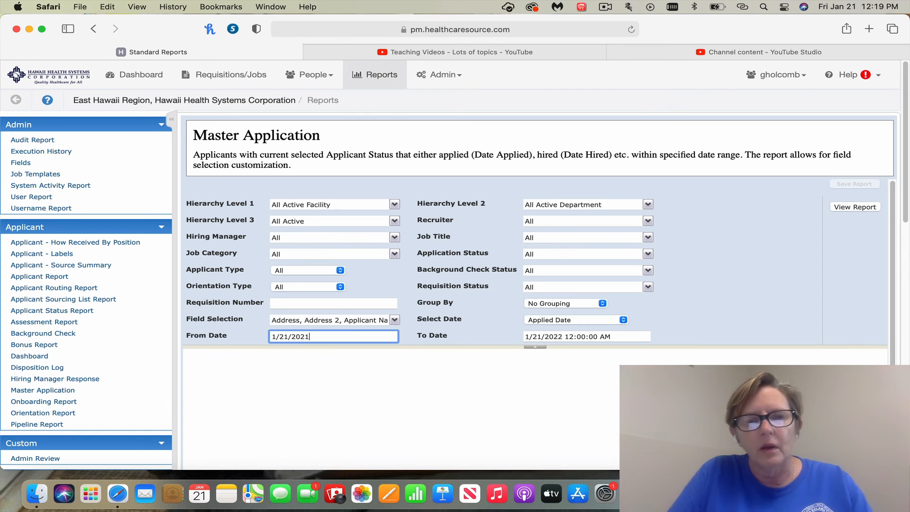
{"action": "left_click", "coordinate": [868, 212]}
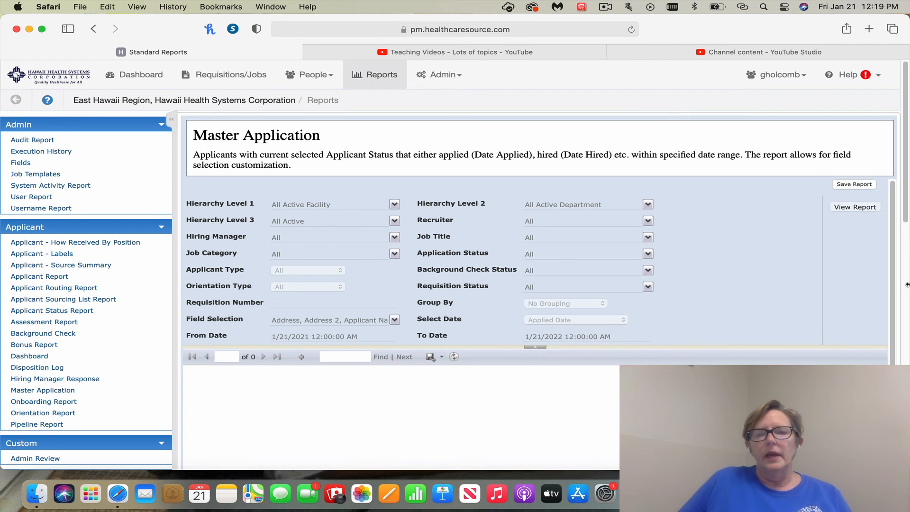
- Examine the generated Master Application report across its columns, from applicant status and requisition details through the hiring-stage dates to the address fields
{"action": "scroll", "coordinate": [746, 284], "scroll_direction": "down", "scroll_amount": 3}
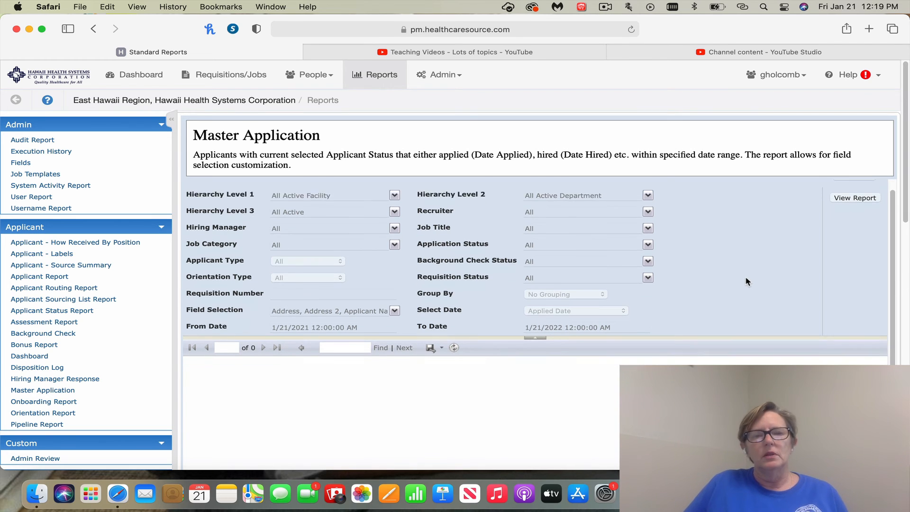
{"action": "scroll", "coordinate": [752, 259], "scroll_direction": "down", "scroll_amount": 5}
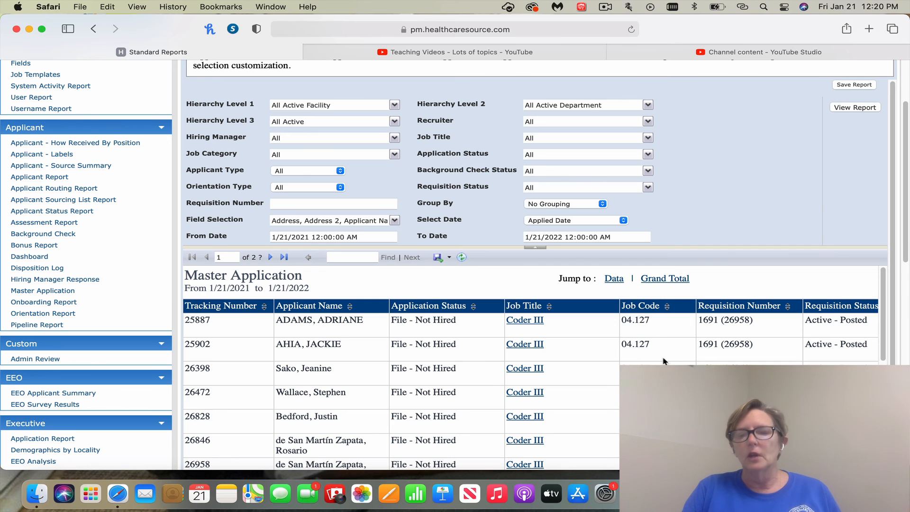
{"action": "scroll", "coordinate": [664, 362], "scroll_direction": "right", "scroll_amount": 5}
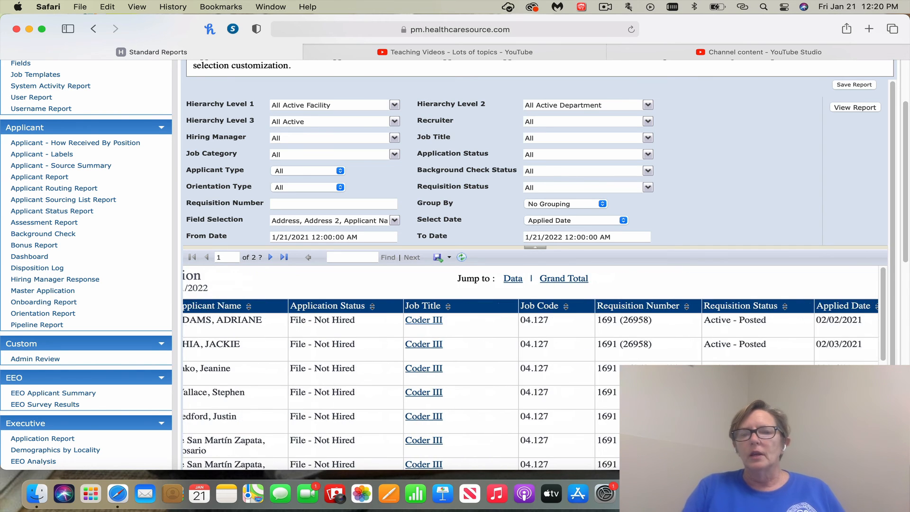
{"action": "scroll", "coordinate": [530, 370], "scroll_direction": "right", "scroll_amount": 2}
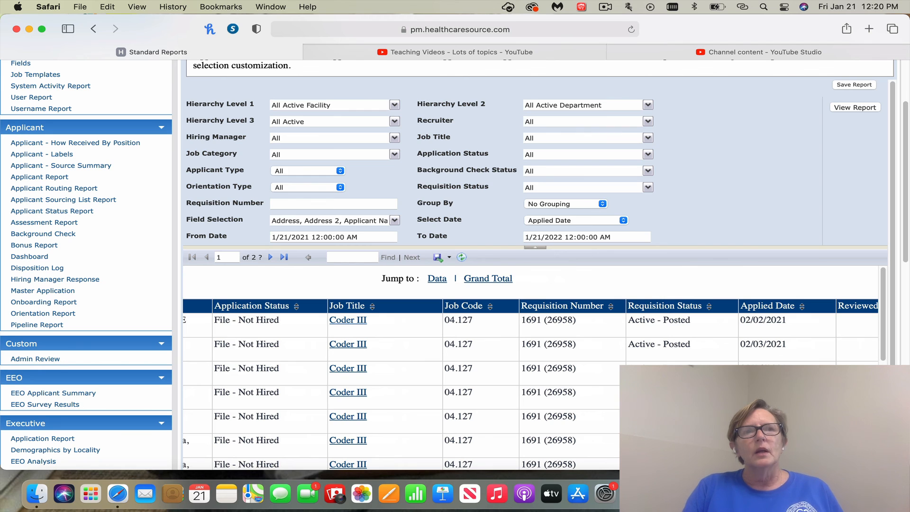
{"action": "scroll", "coordinate": [531, 371], "scroll_direction": "right", "scroll_amount": 4}
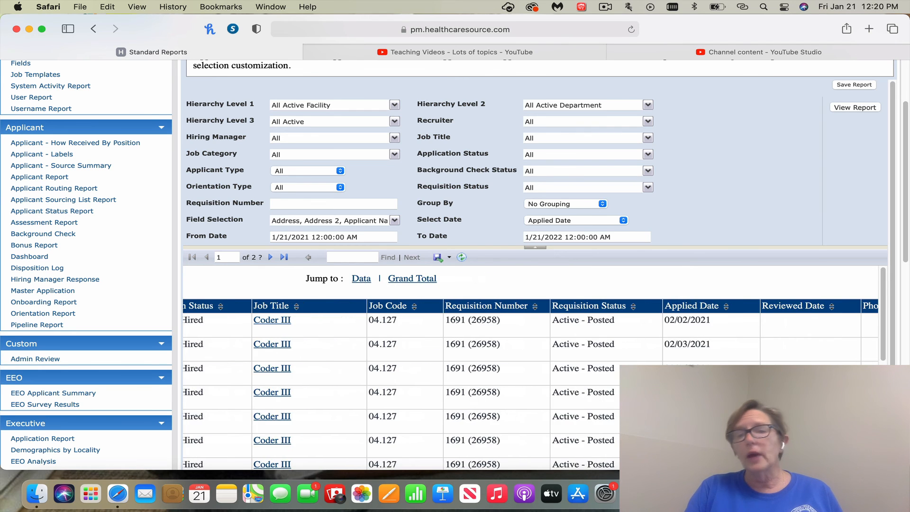
{"action": "scroll", "coordinate": [531, 372], "scroll_direction": "right", "scroll_amount": 2}
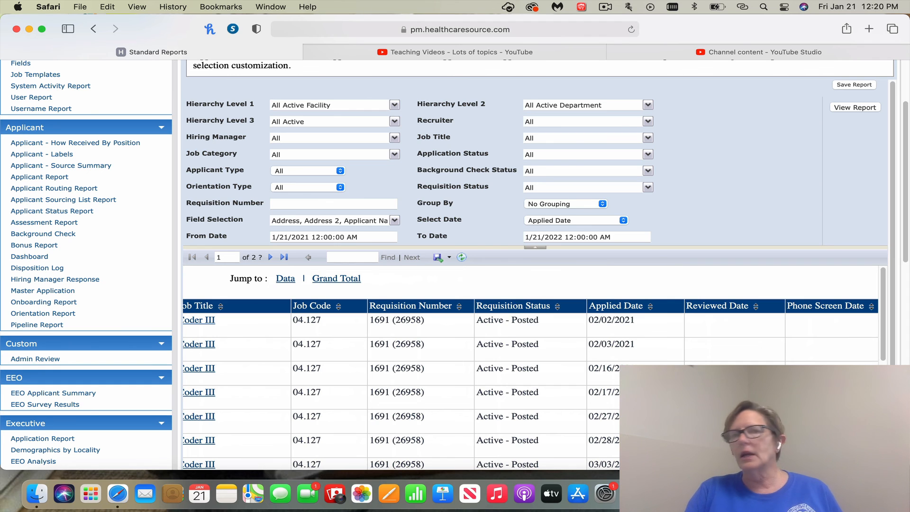
{"action": "scroll", "coordinate": [530, 373], "scroll_direction": "right", "scroll_amount": 1}
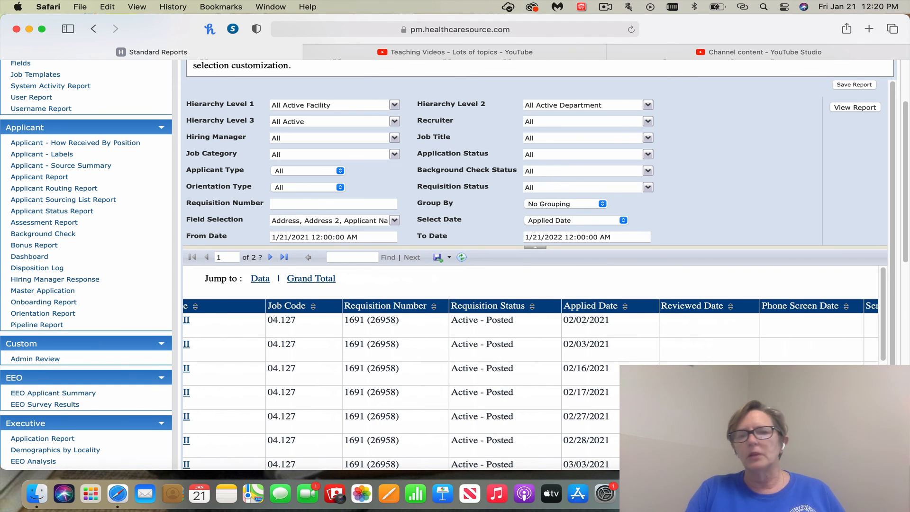
{"action": "scroll", "coordinate": [530, 373], "scroll_direction": "right", "scroll_amount": 3}
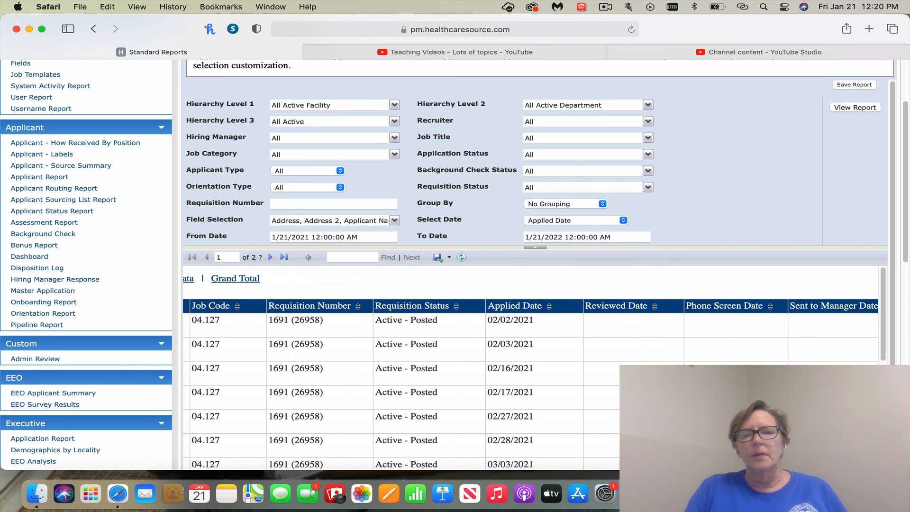
{"action": "scroll", "coordinate": [530, 373], "scroll_direction": "right", "scroll_amount": 2}
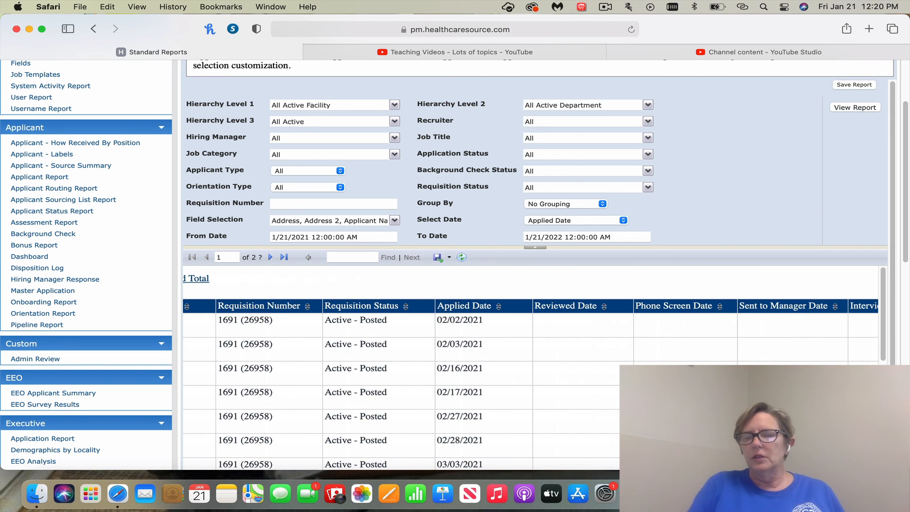
{"action": "scroll", "coordinate": [531, 373], "scroll_direction": "right", "scroll_amount": 4}
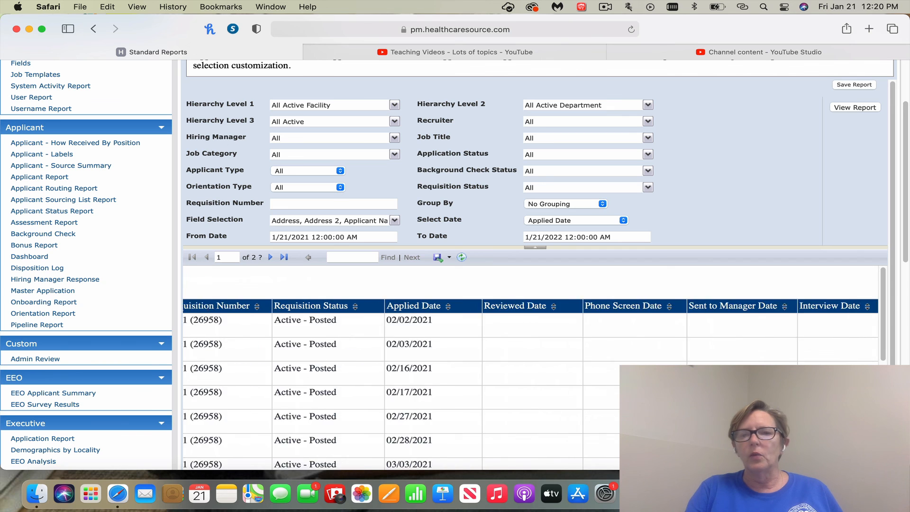
{"action": "scroll", "coordinate": [531, 372], "scroll_direction": "right", "scroll_amount": 5}
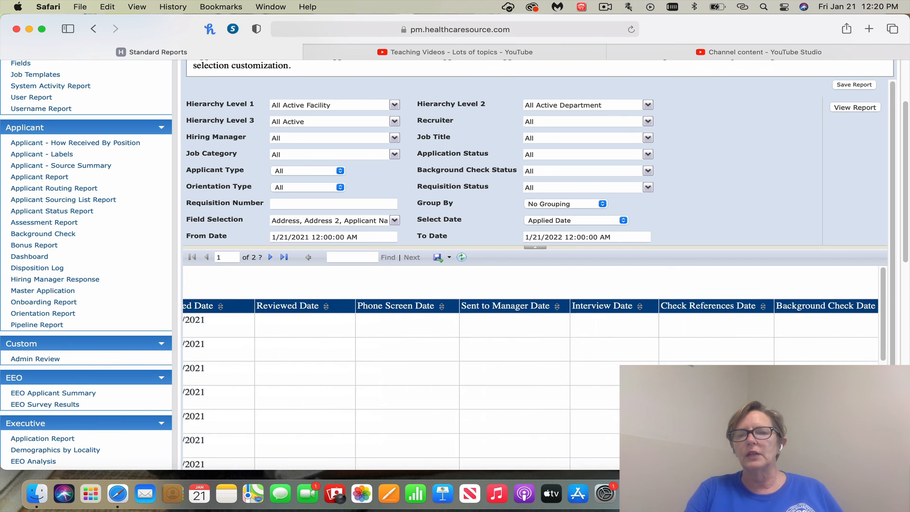
{"action": "scroll", "coordinate": [531, 372], "scroll_direction": "right", "scroll_amount": 3}
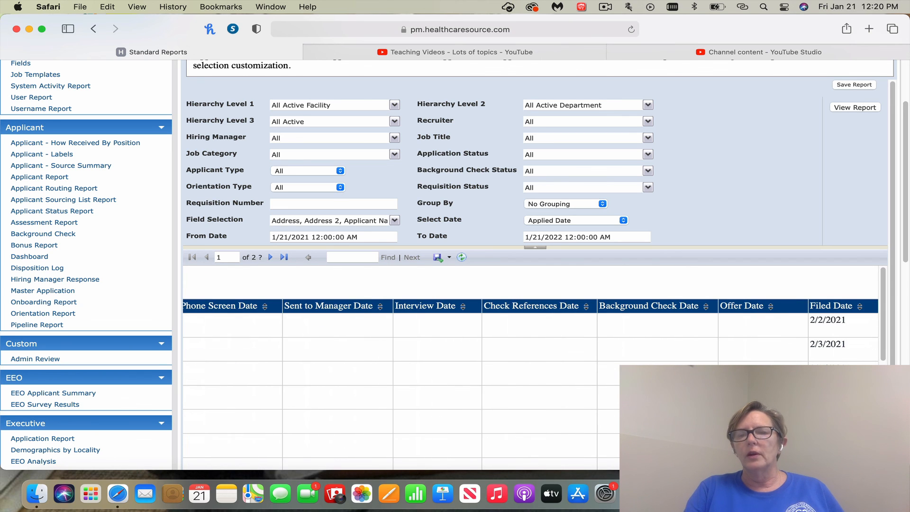
{"action": "scroll", "coordinate": [530, 373], "scroll_direction": "right", "scroll_amount": 5}
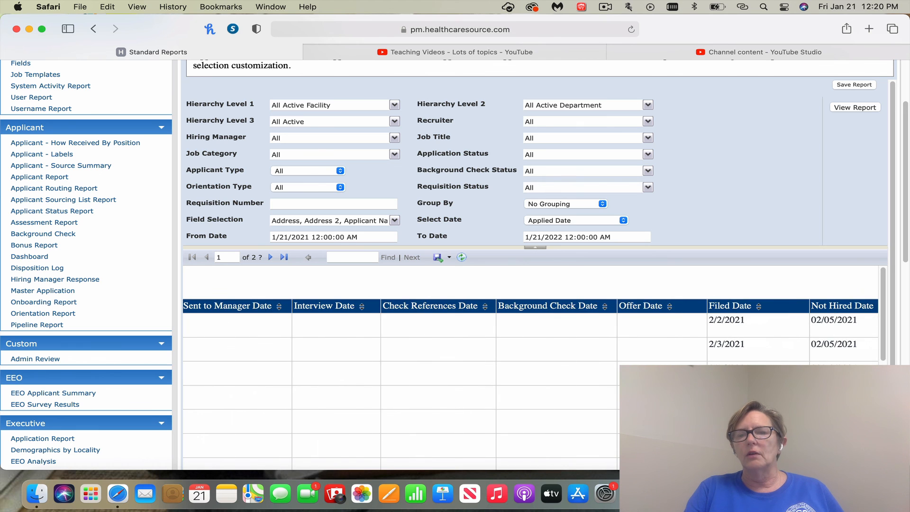
{"action": "scroll", "coordinate": [530, 373], "scroll_direction": "right", "scroll_amount": 2}
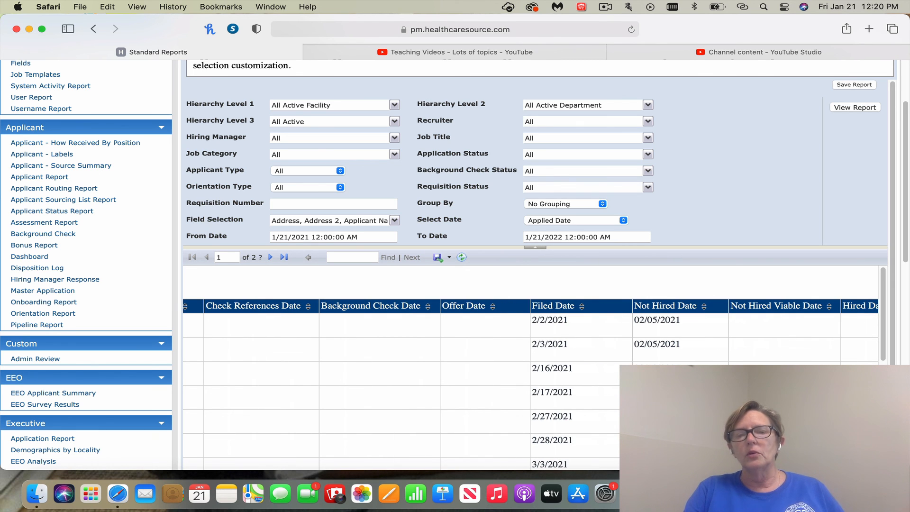
{"action": "scroll", "coordinate": [530, 372], "scroll_direction": "right", "scroll_amount": 2}
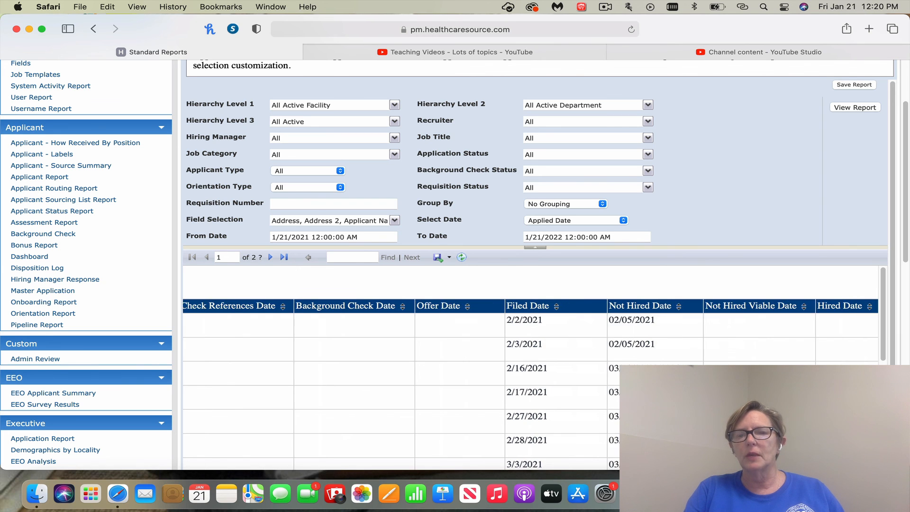
{"action": "scroll", "coordinate": [531, 372], "scroll_direction": "right", "scroll_amount": 5}
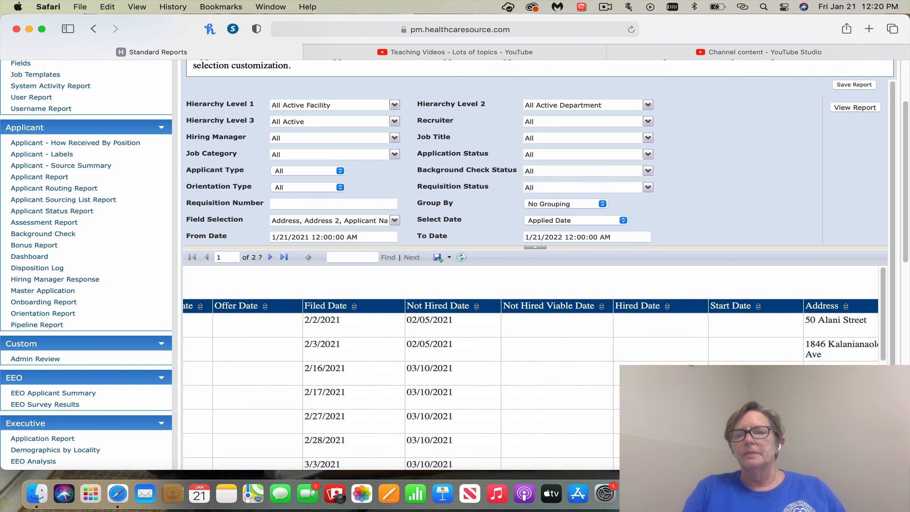
{"action": "scroll", "coordinate": [531, 372], "scroll_direction": "right", "scroll_amount": 1}
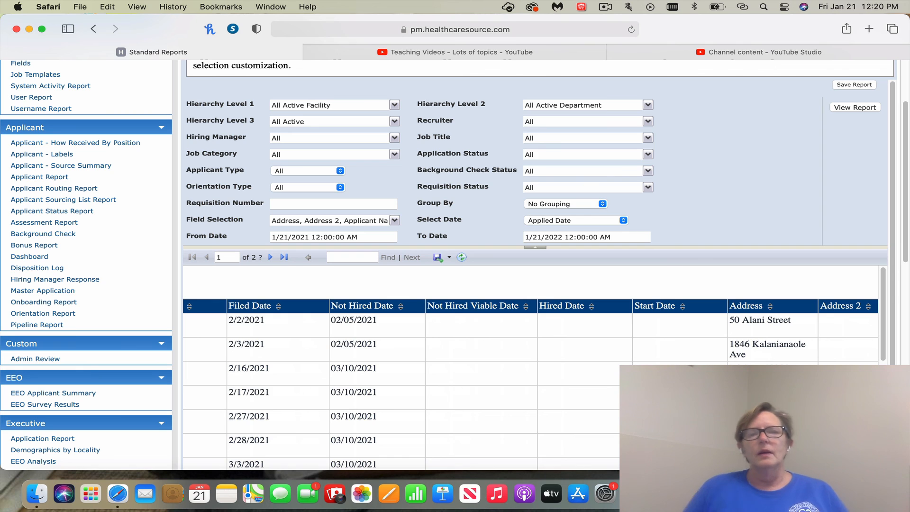